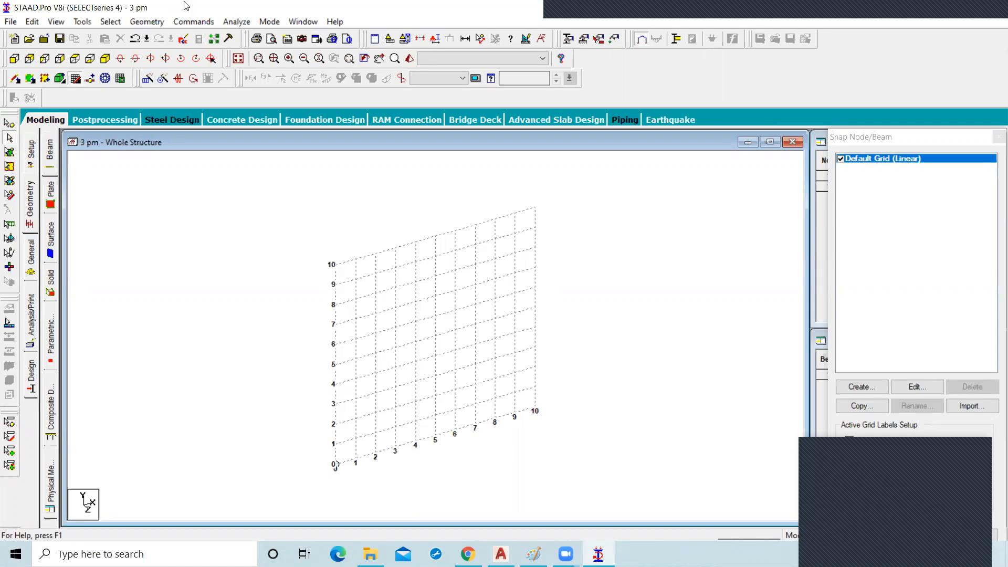
click(144, 25)
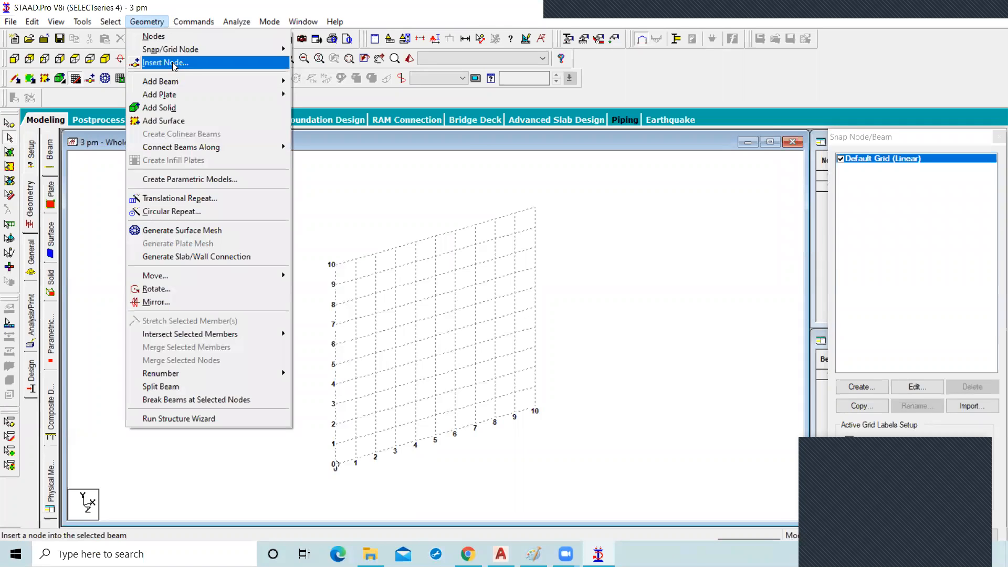
mouse_move(177, 88)
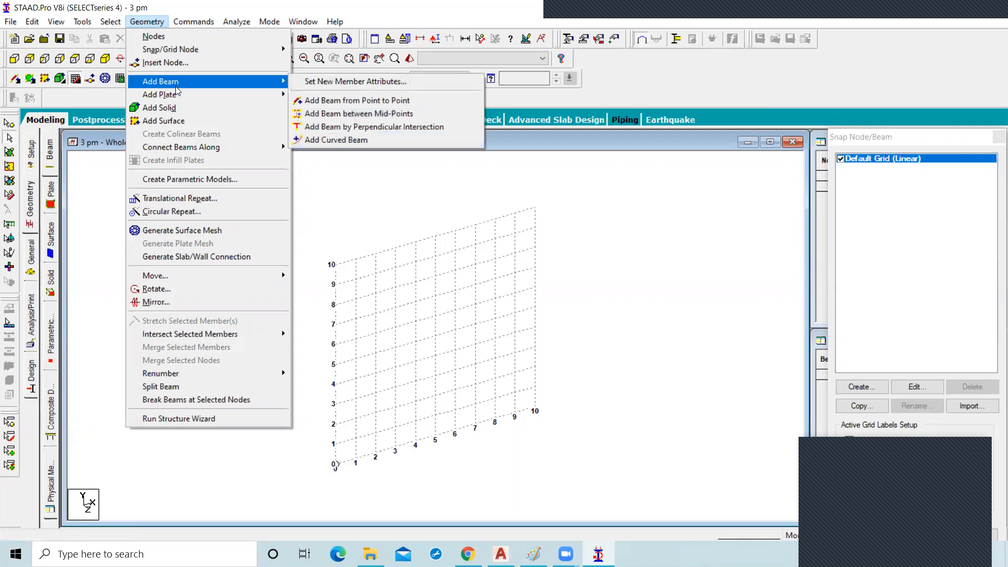
mouse_move(188, 148)
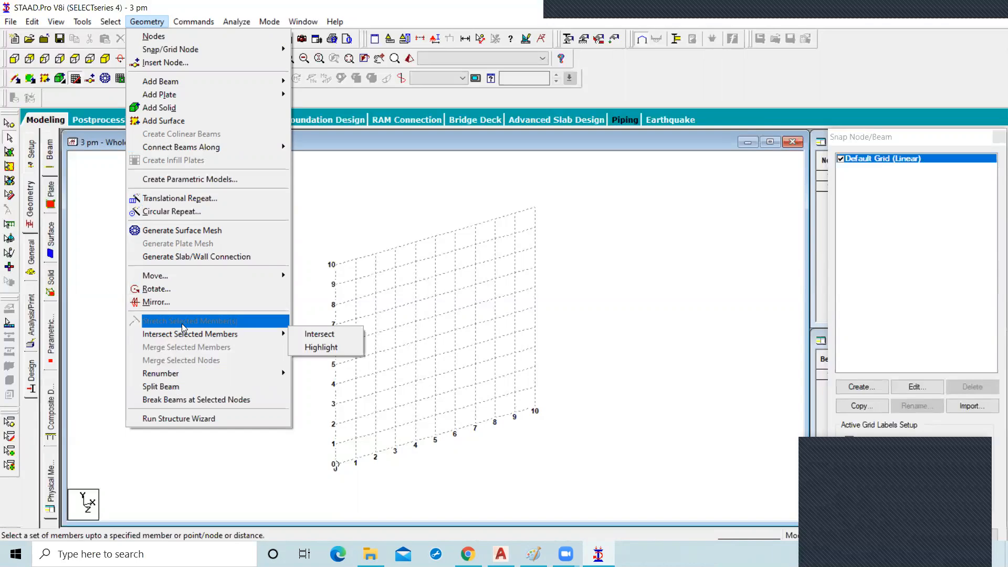
click(590, 276)
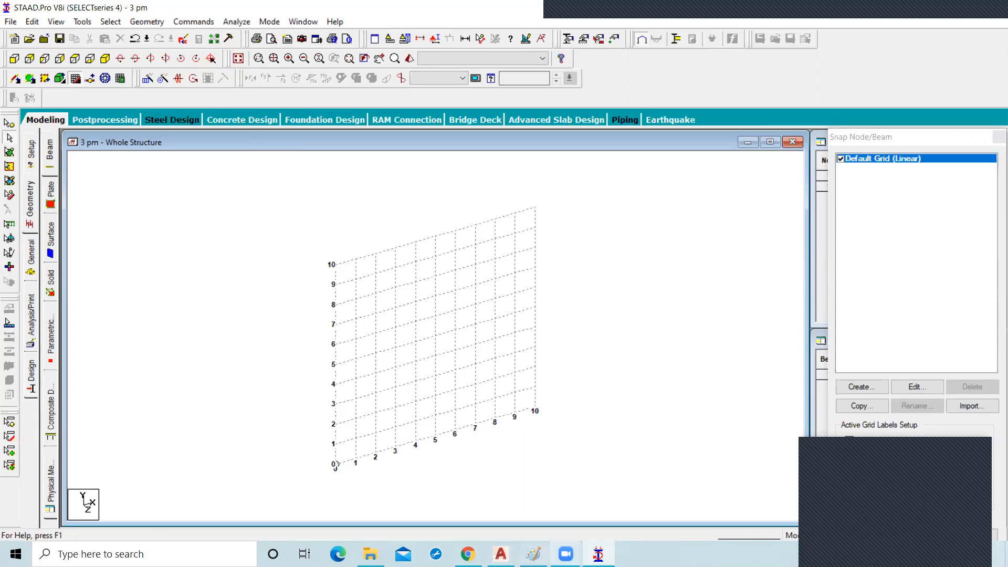
Switch to Paint and erase the old sketch from the canvas
click(533, 554)
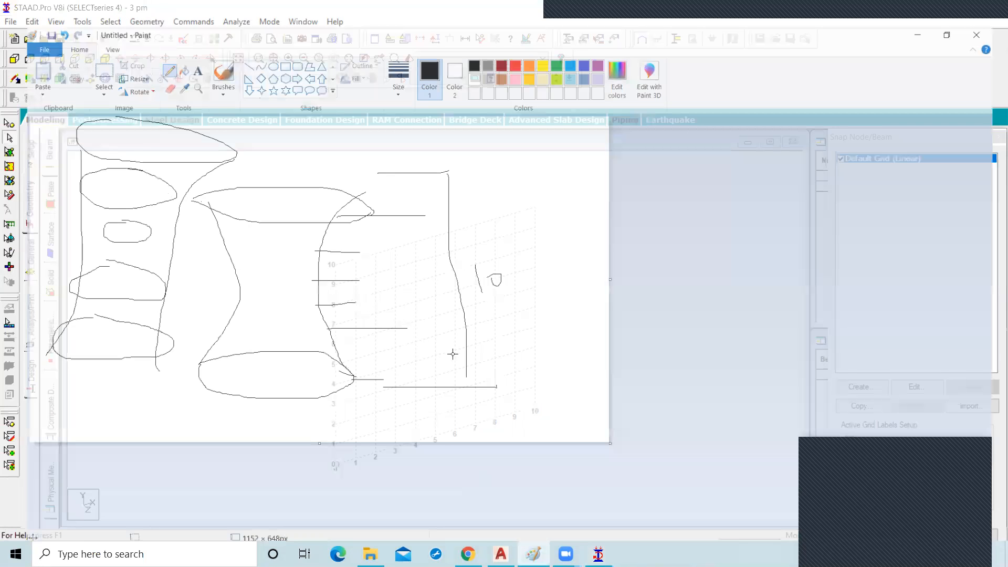
drag(18, 94, 571, 416)
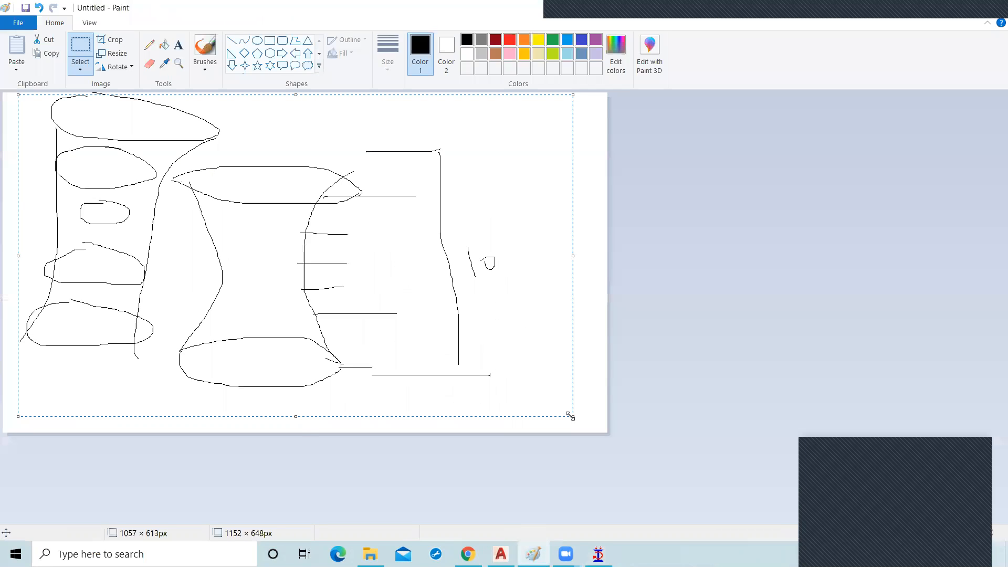
key(Delete)
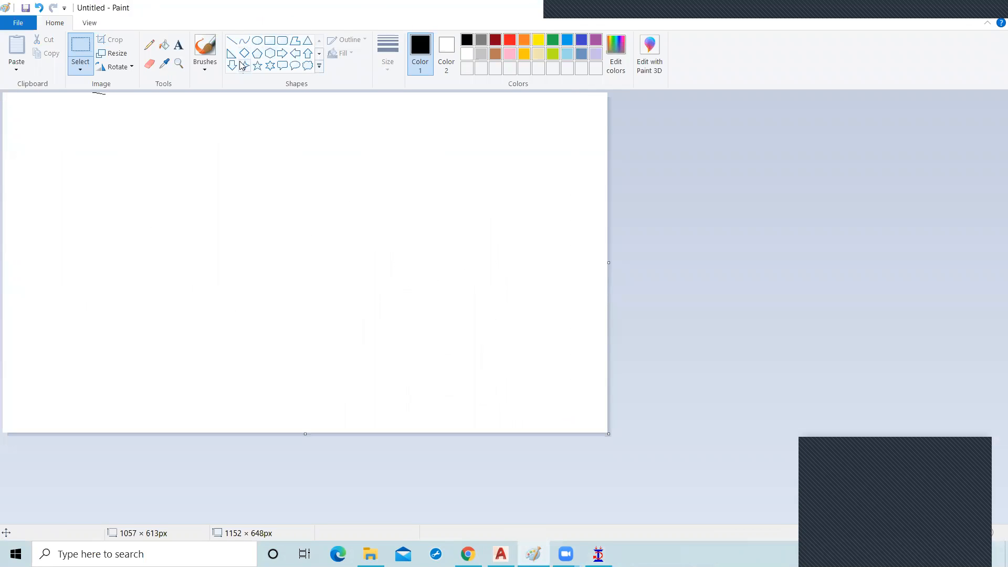
Draw five concentric ellipses around a small centre dot, the outermost about 327 × 301 px
click(256, 40)
drag(248, 252, 248, 253)
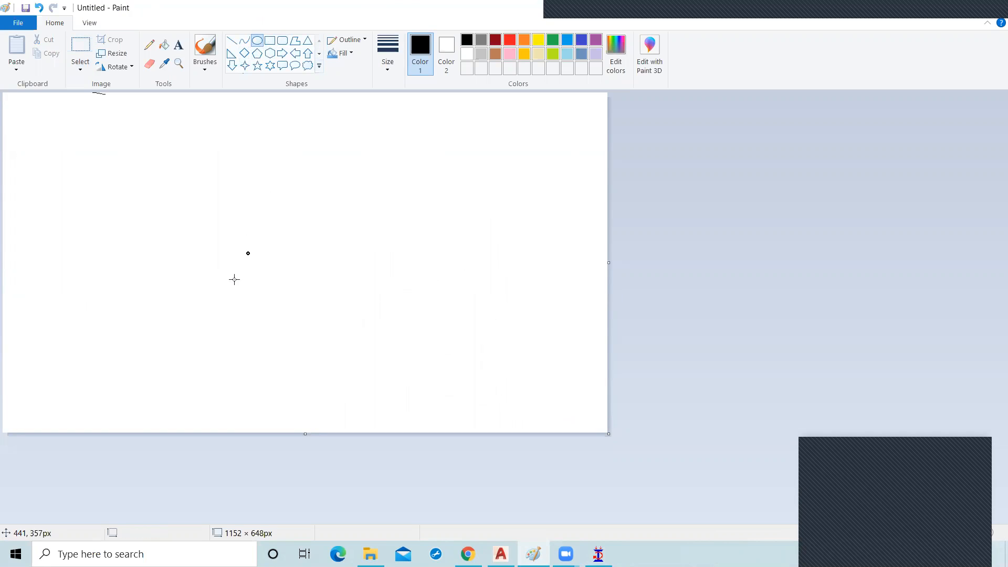
mouse_move(285, 233)
mouse_down()
mouse_move(325, 263)
mouse_move(247, 255)
mouse_up()
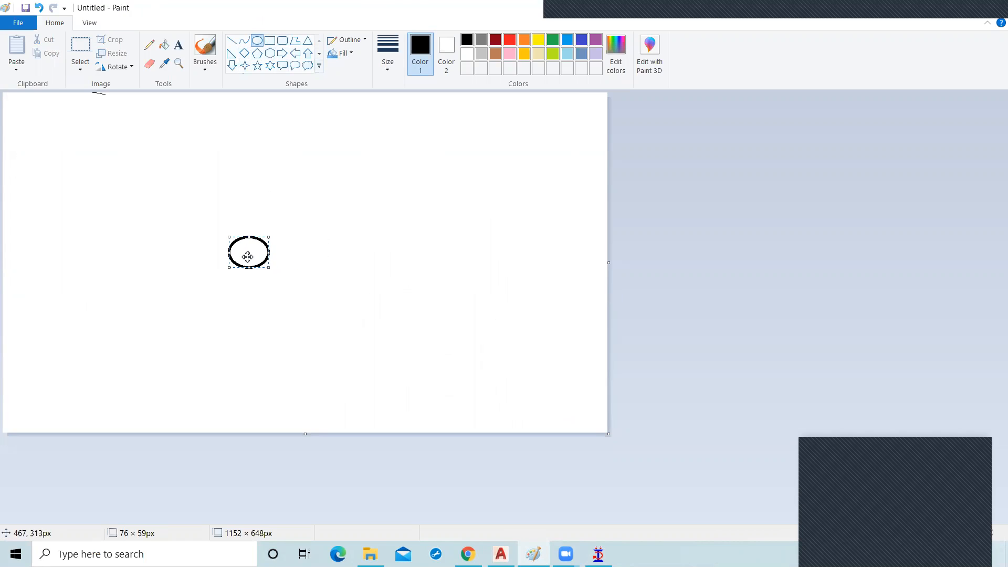
click(329, 213)
drag(329, 213, 254, 260)
drag(398, 217, 499, 306)
drag(472, 286, 272, 278)
drag(461, 254, 581, 378)
drag(536, 342, 285, 290)
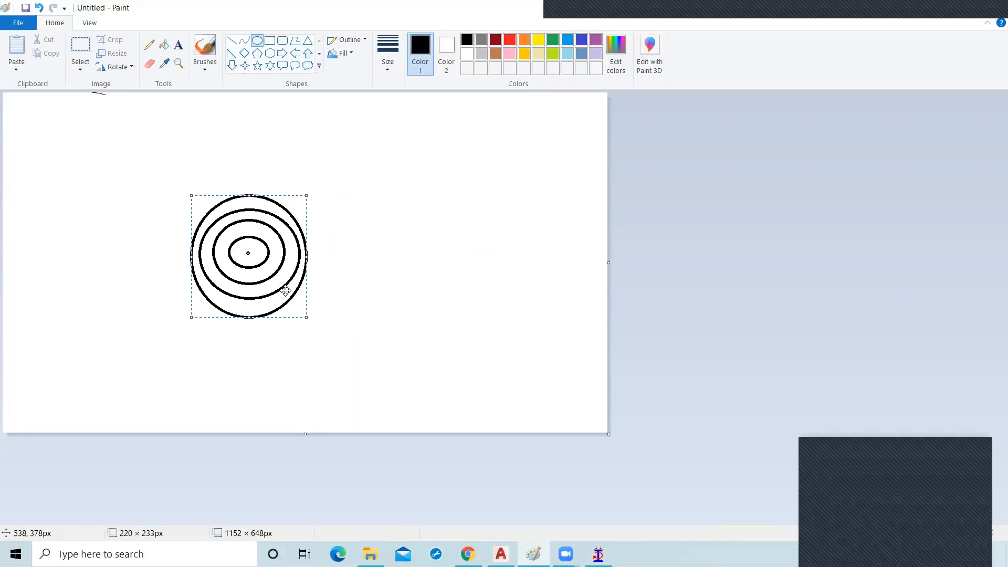
mouse_move(306, 254)
mouse_down()
mouse_move(338, 258)
mouse_move(300, 269)
mouse_up()
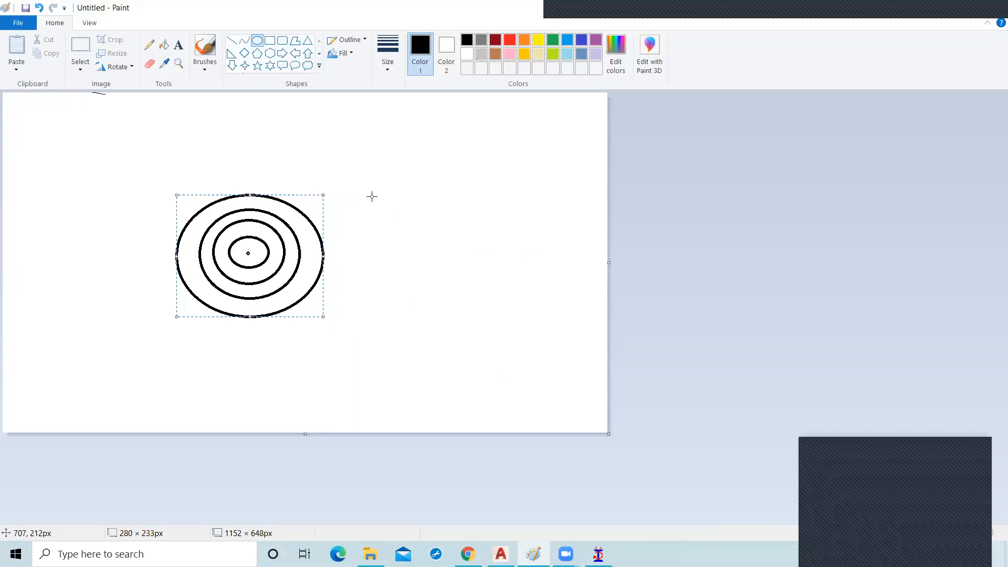
drag(119, 189, 292, 347)
drag(209, 315, 257, 303)
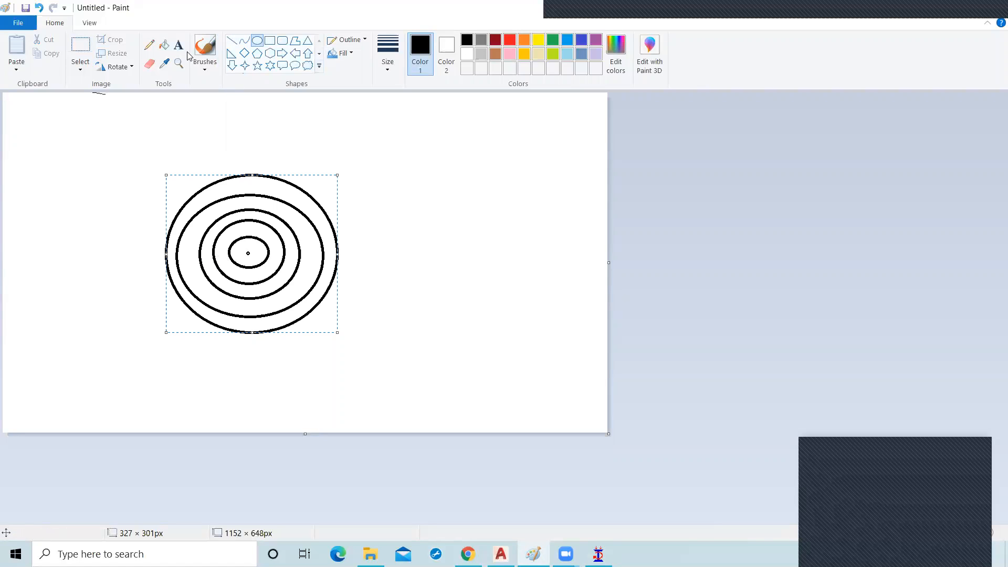
Draw nine freehand pencil lines radiating from the centre dot to the outer ring, plus short strokes between the lower rings
click(149, 45)
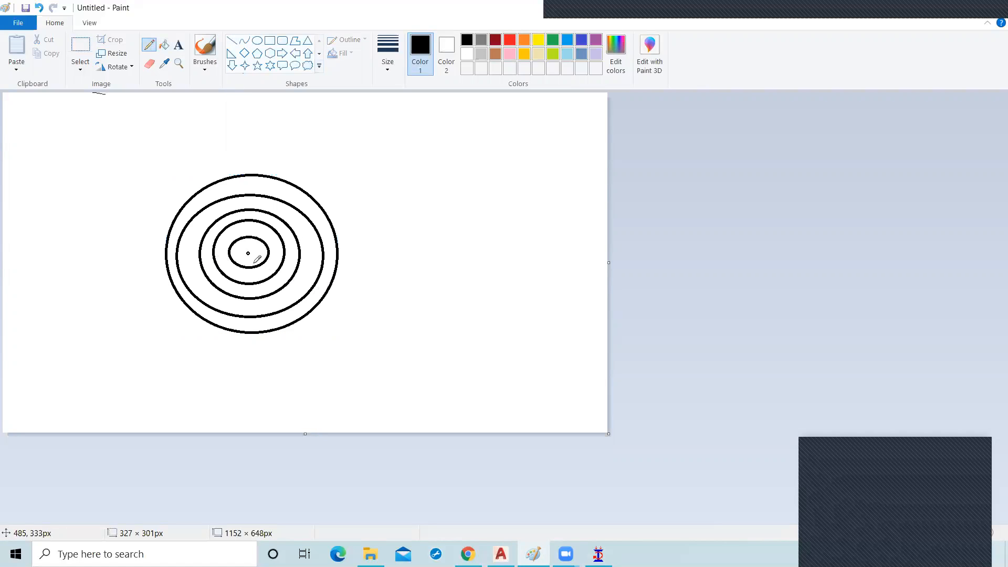
drag(248, 253, 336, 252)
drag(249, 253, 325, 206)
drag(248, 253, 293, 181)
drag(251, 251, 234, 175)
drag(249, 253, 190, 206)
drag(248, 253, 174, 264)
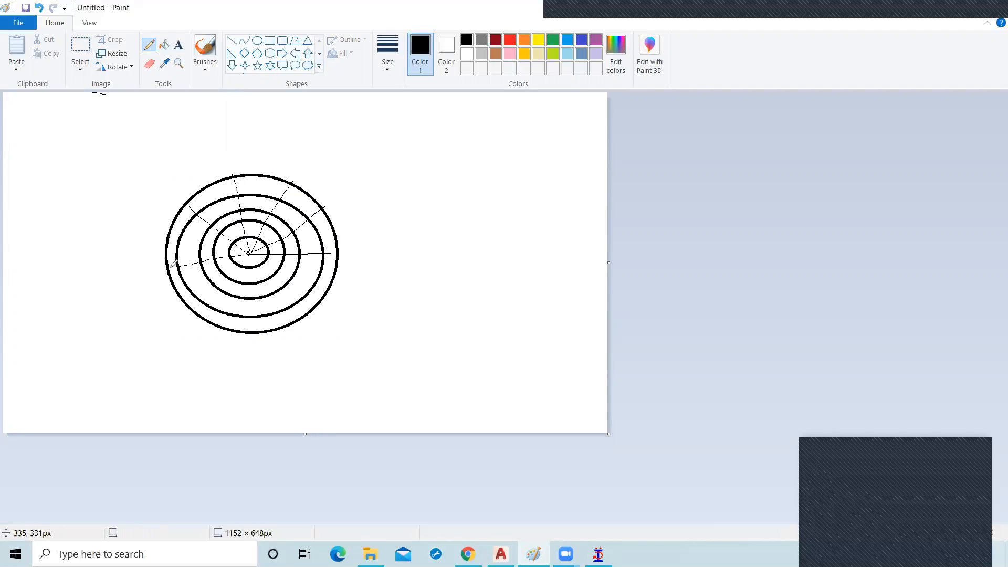
drag(248, 254, 199, 312)
drag(248, 254, 282, 329)
drag(248, 253, 312, 303)
mouse_move(211, 315)
mouse_down()
mouse_move(241, 330)
mouse_move(265, 311)
mouse_move(249, 293)
mouse_up()
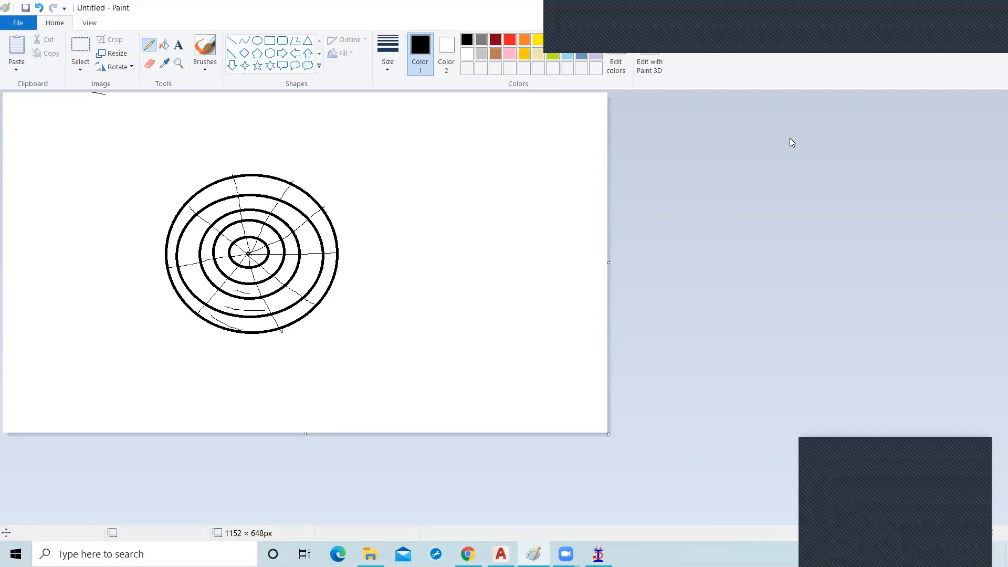
Return to STAAD.Pro, accept the auto-save, and set up a new Radial grid named Radial in the X-Z plane
click(922, 10)
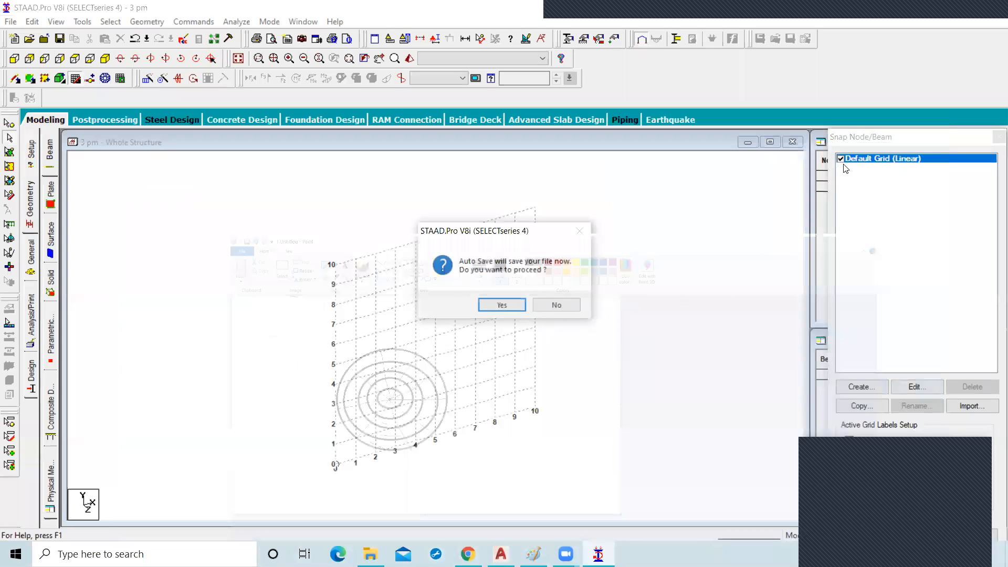
key(Return)
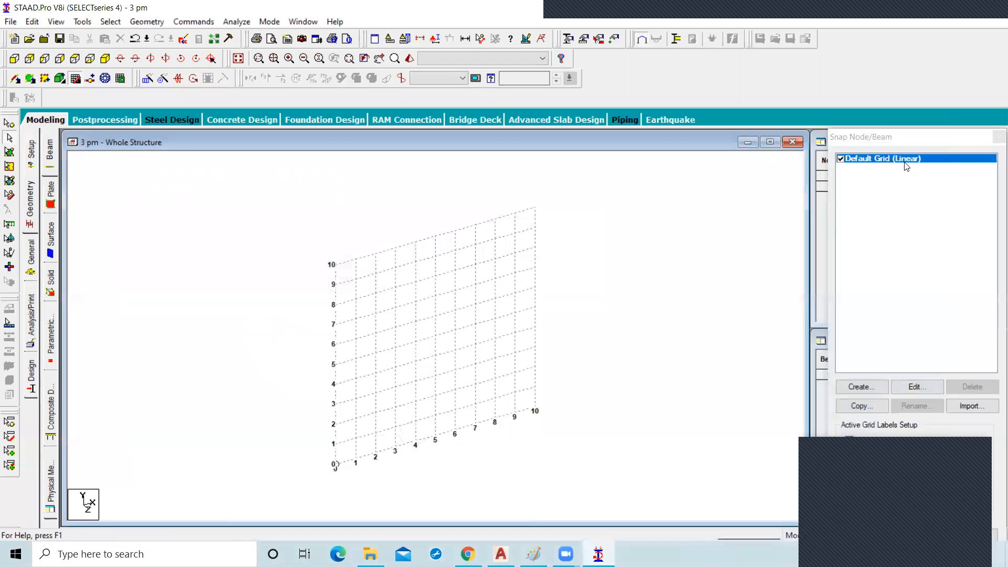
click(861, 387)
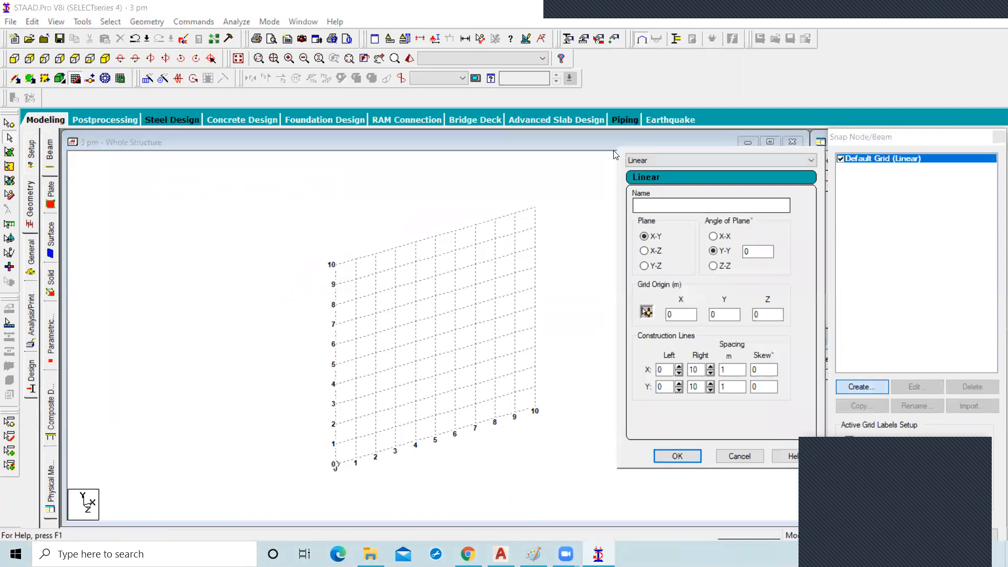
click(647, 162)
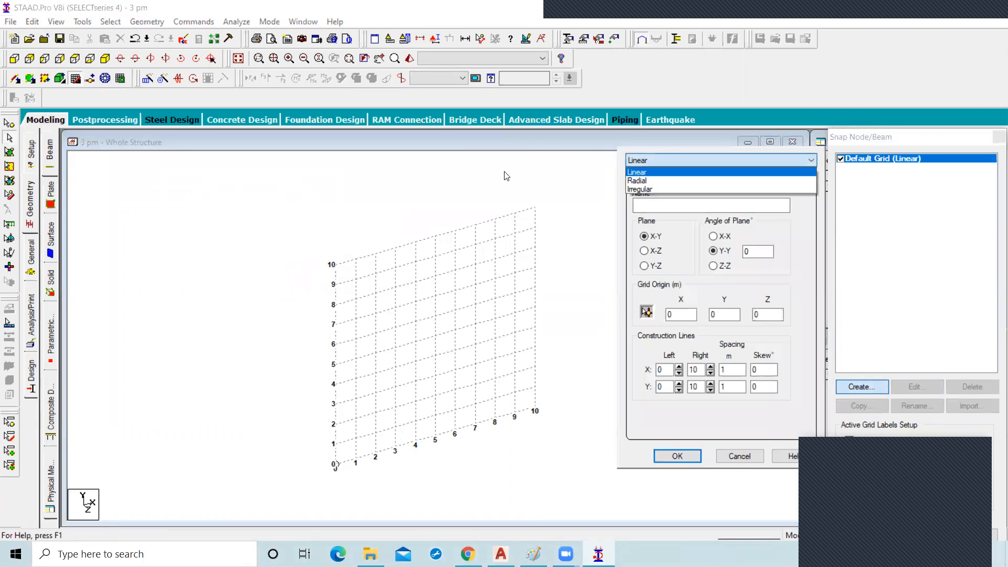
click(648, 183)
click(667, 205)
text(Radial)
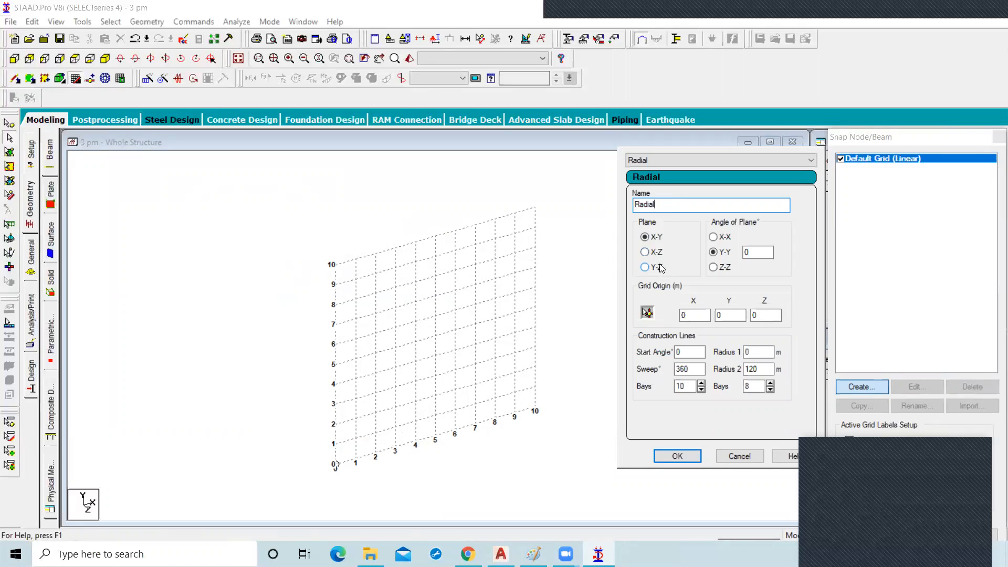
click(646, 255)
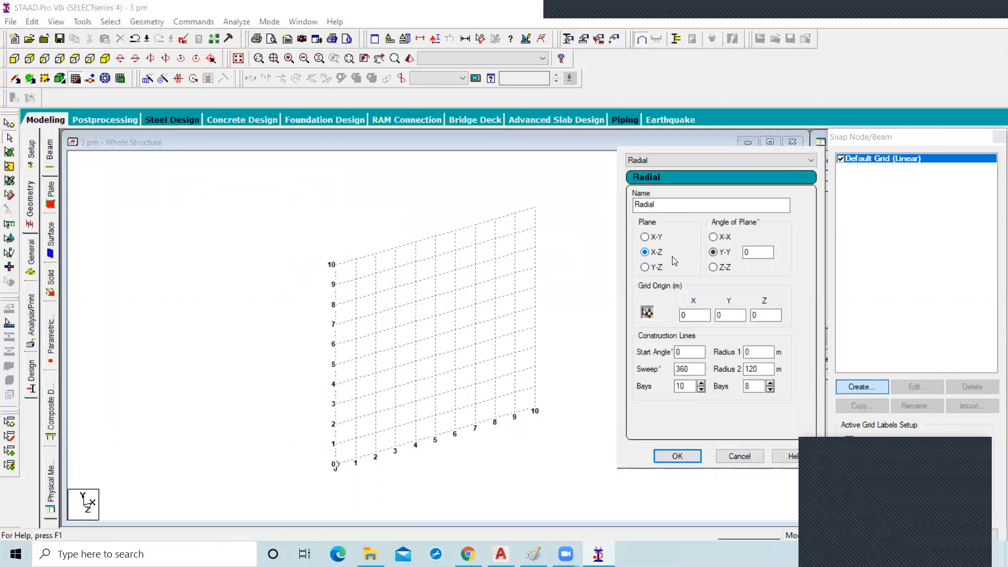
Switch to Paint and draw a horizontal pencil line from the rings' centre past the outer ring to illustrate the start angle
click(740, 315)
click(695, 351)
click(534, 553)
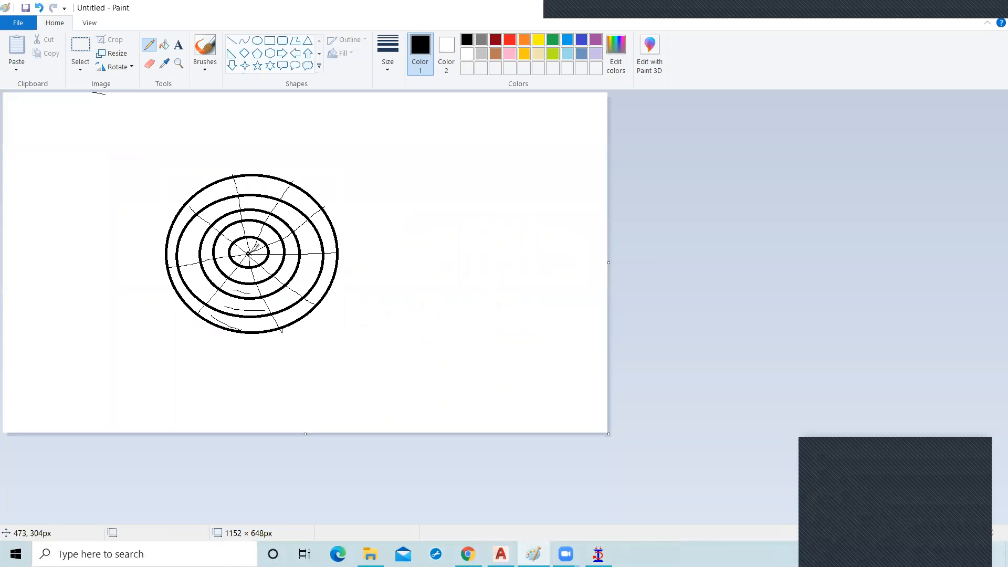
mouse_move(248, 254)
mouse_down()
mouse_move(347, 249)
mouse_move(358, 237)
mouse_move(351, 248)
mouse_up()
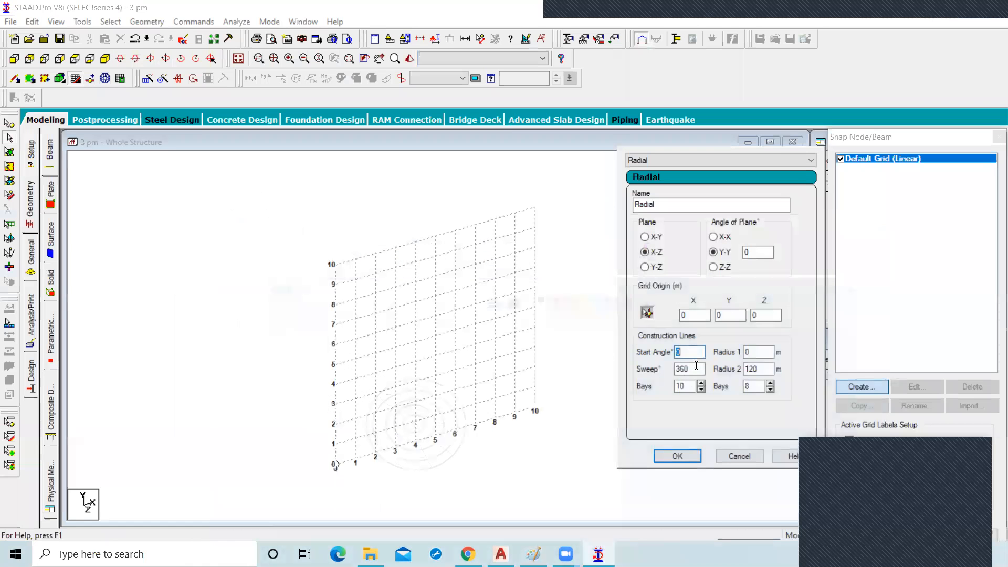
In STAAD.Pro, create the radial grid with 60 bays over the sweep, Radius 2 of 20 m and 10 bays along the radius
click(696, 369)
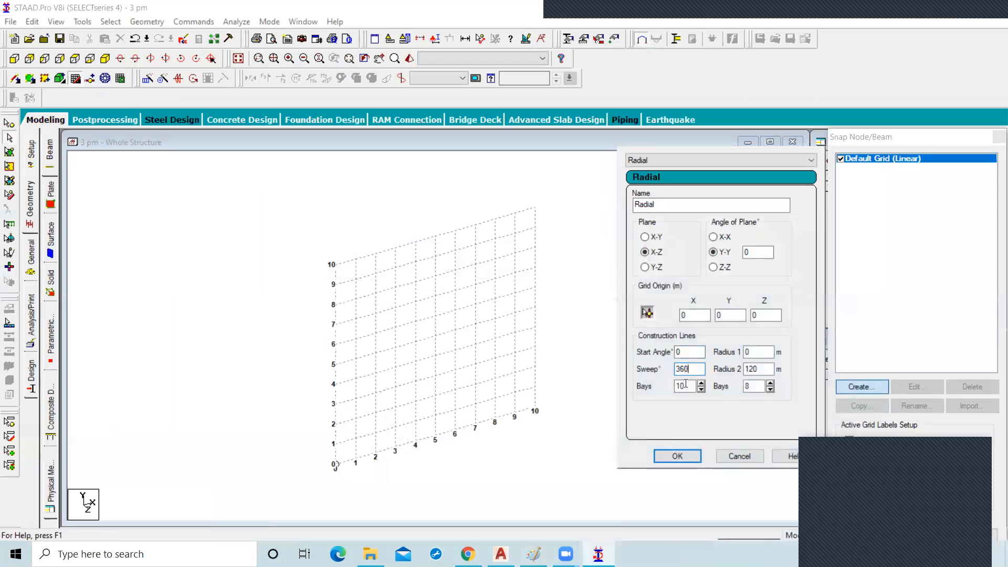
click(686, 384)
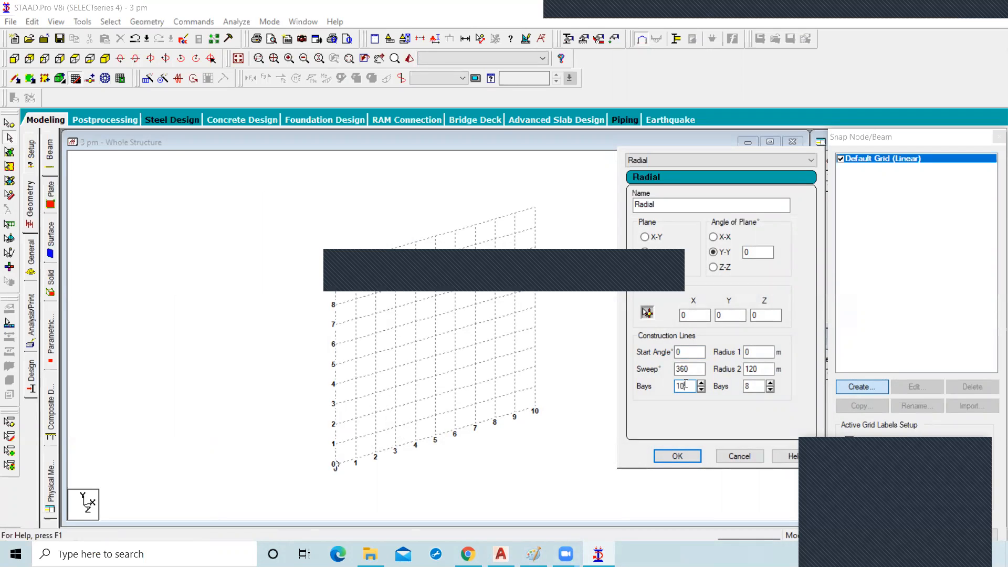
double_click(686, 384)
text(60)
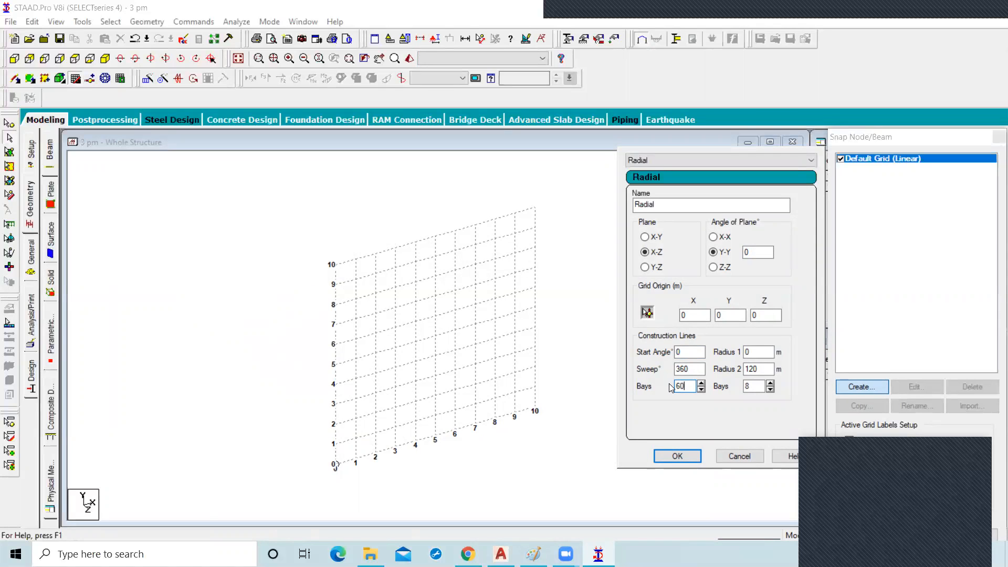
click(757, 351)
double_click(760, 371)
text(20)
double_click(758, 387)
text(10)
click(678, 457)
click(683, 460)
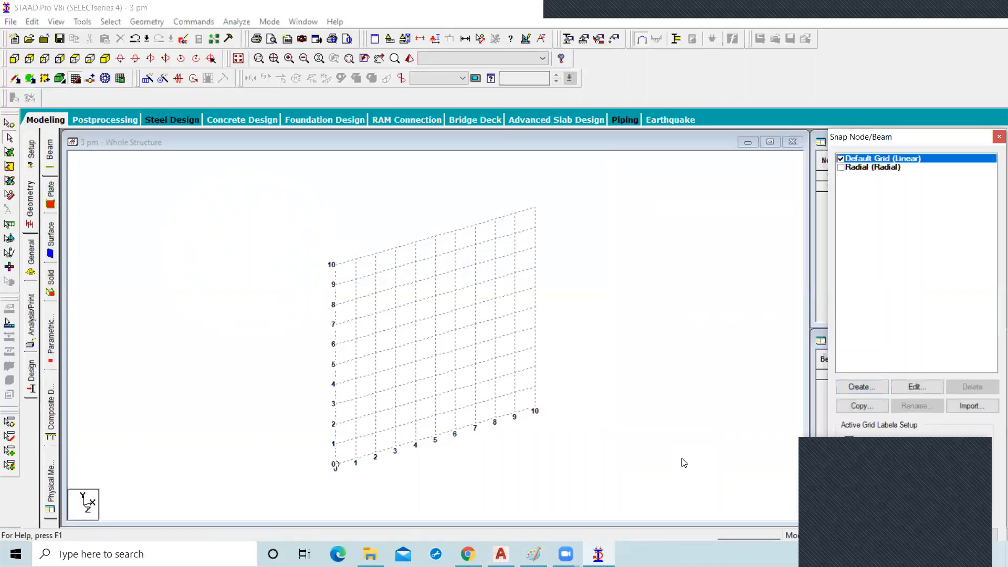
Activate the Radial grid in place of the default grid and review its construction line settings
click(841, 168)
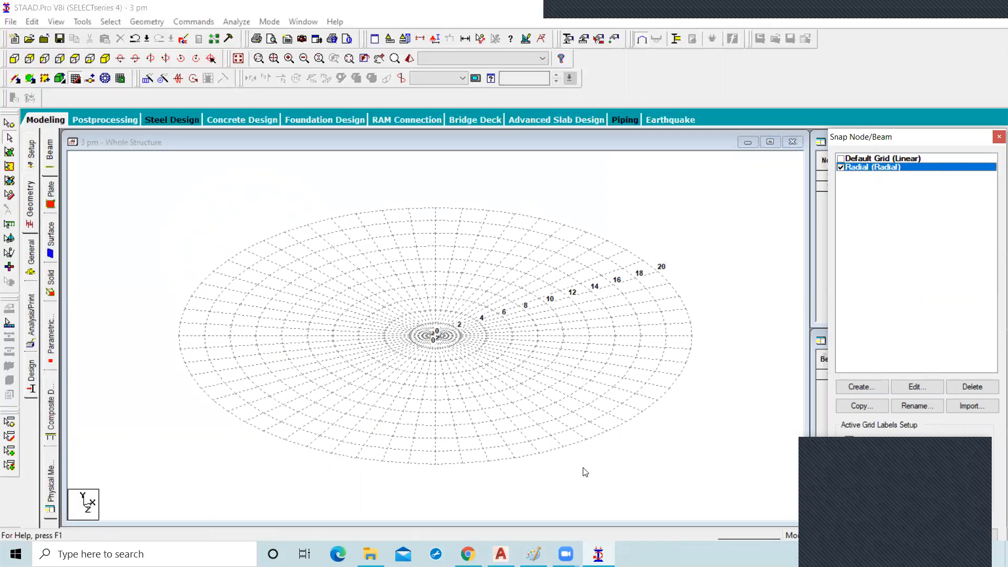
click(458, 397)
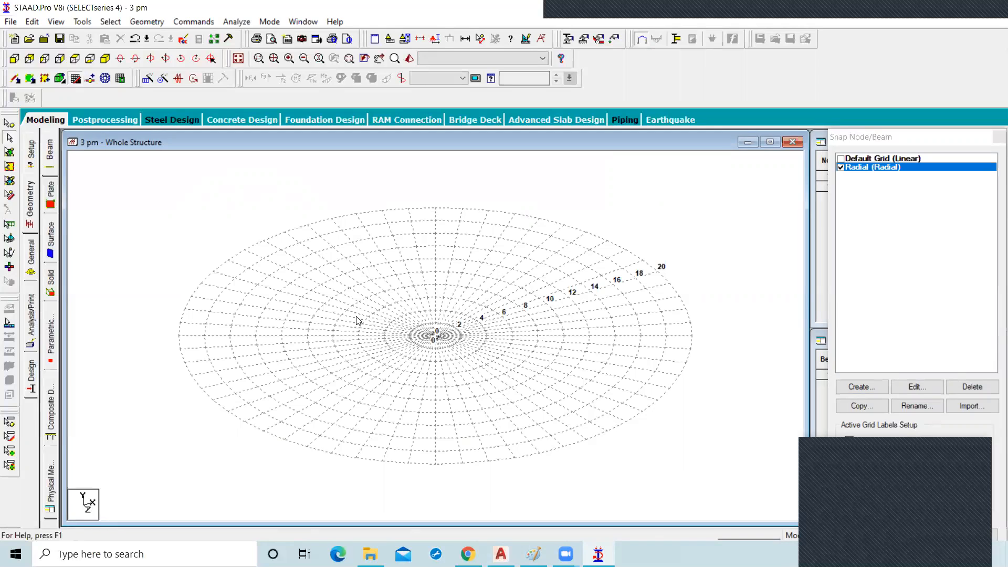
click(916, 387)
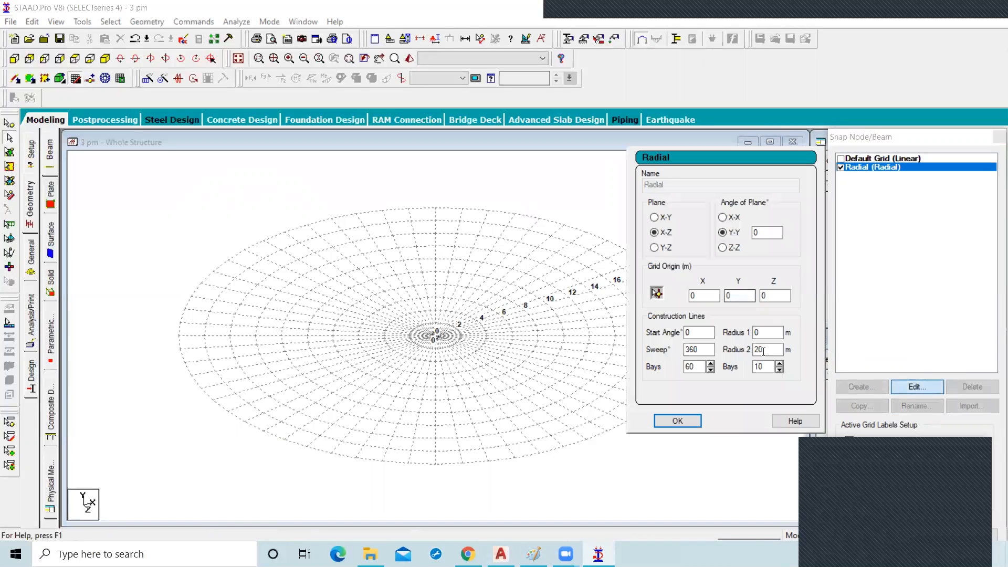
click(763, 367)
click(704, 368)
click(677, 421)
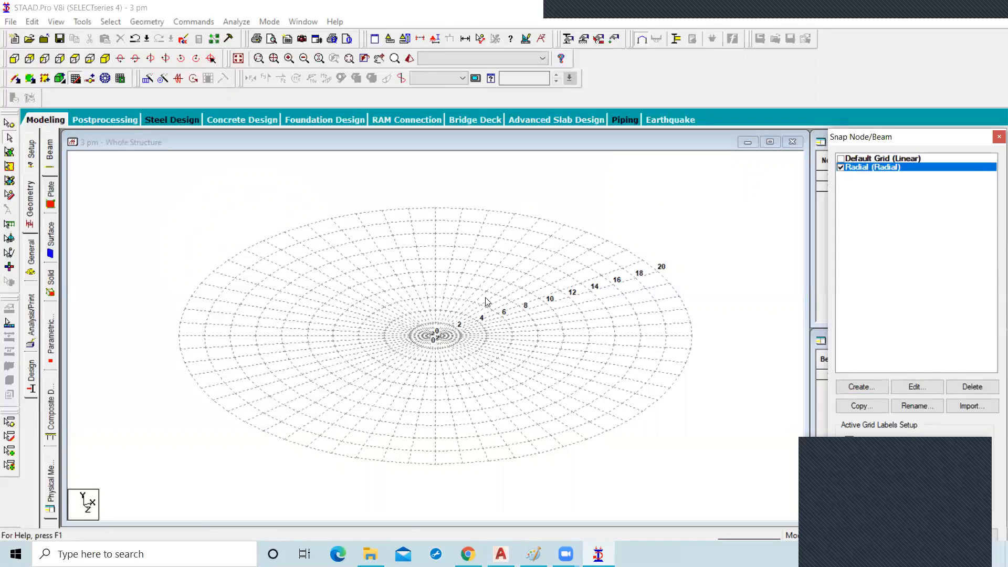
Edit the Radial grid to a sweep of 60°, Radius 1 of 18 m and 3 bays along the radius
click(922, 388)
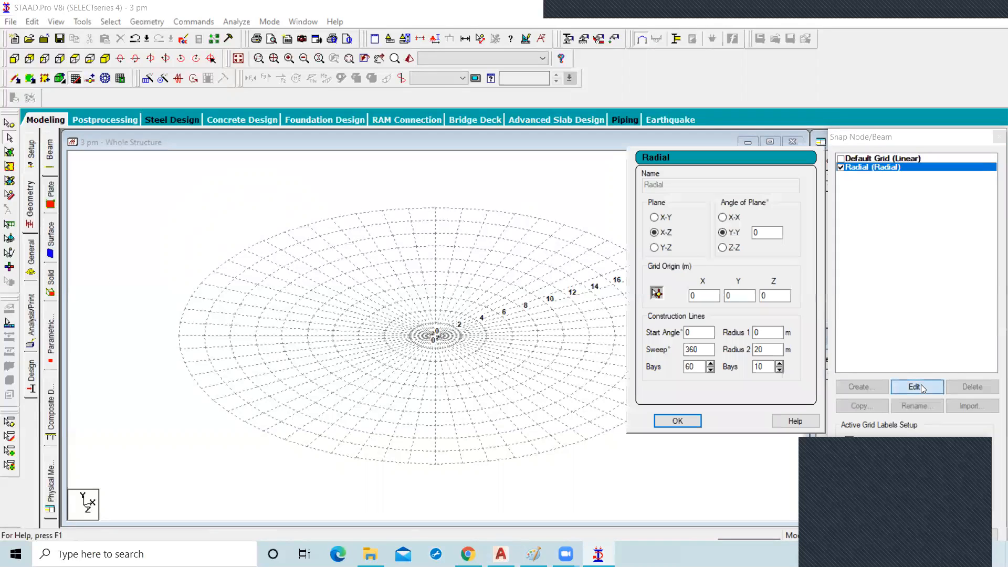
click(688, 349)
key(BackSpace)
click(767, 332)
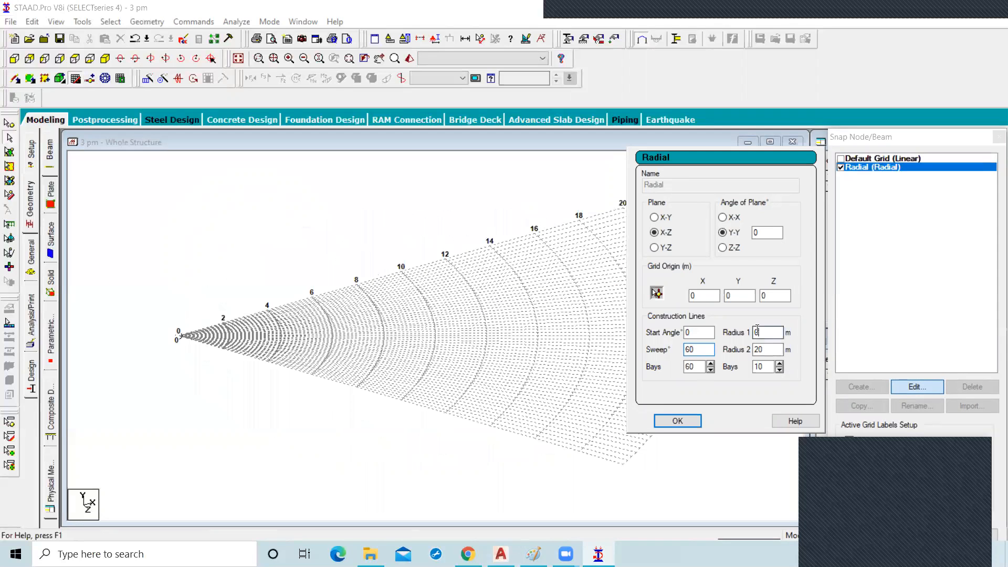
key(BackSpace)
text(18)
click(768, 349)
drag(767, 366, 735, 367)
text(3)
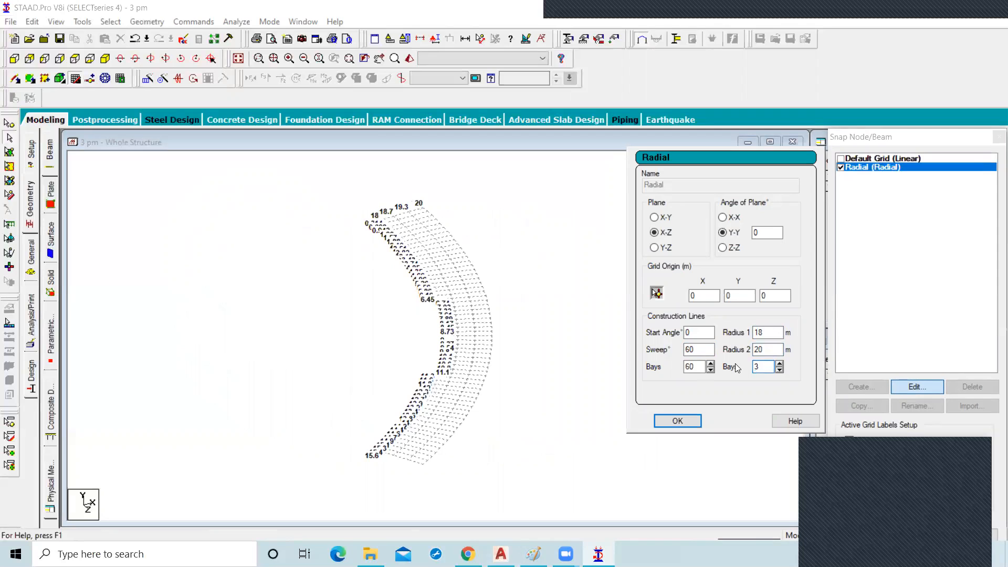
key(Return)
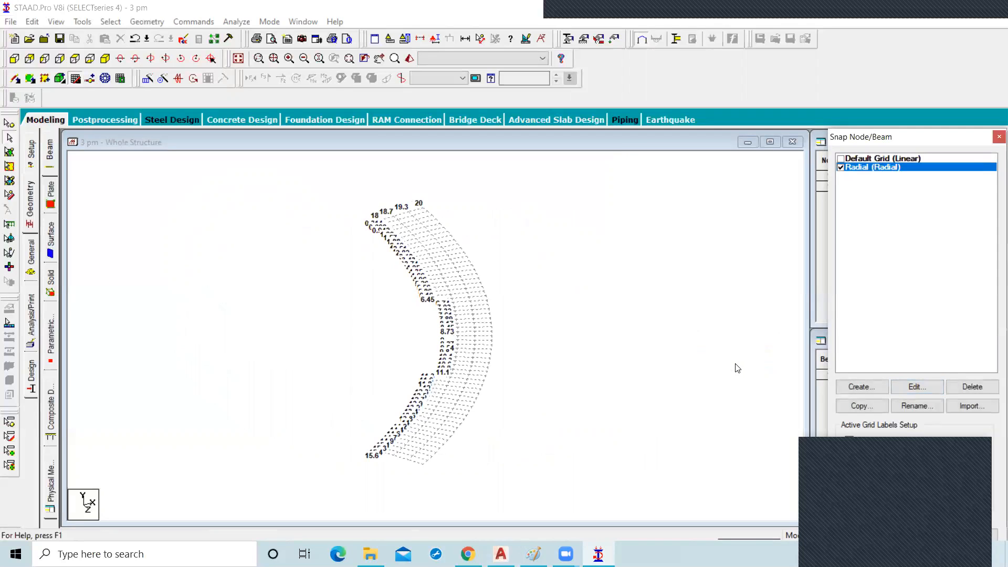
Edit the Radial grid to a sweep of -60° and check its remaining construction line settings
click(911, 386)
click(775, 347)
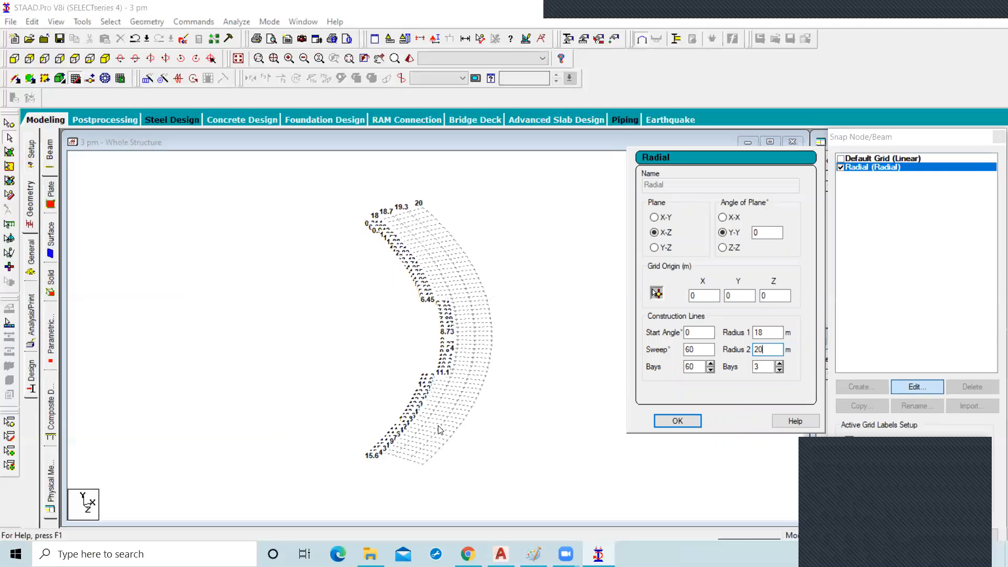
click(686, 350)
text(-)
click(701, 332)
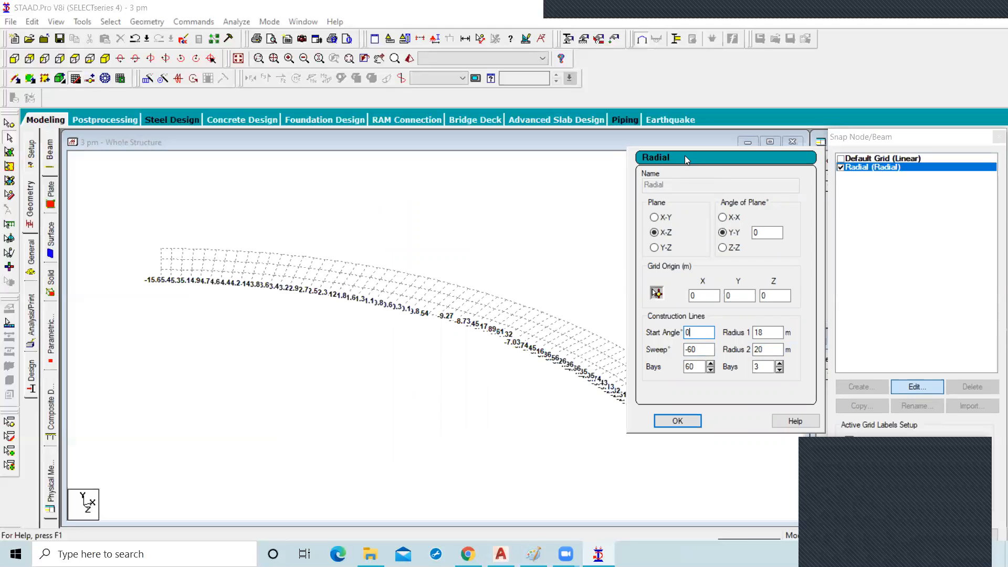
click(686, 421)
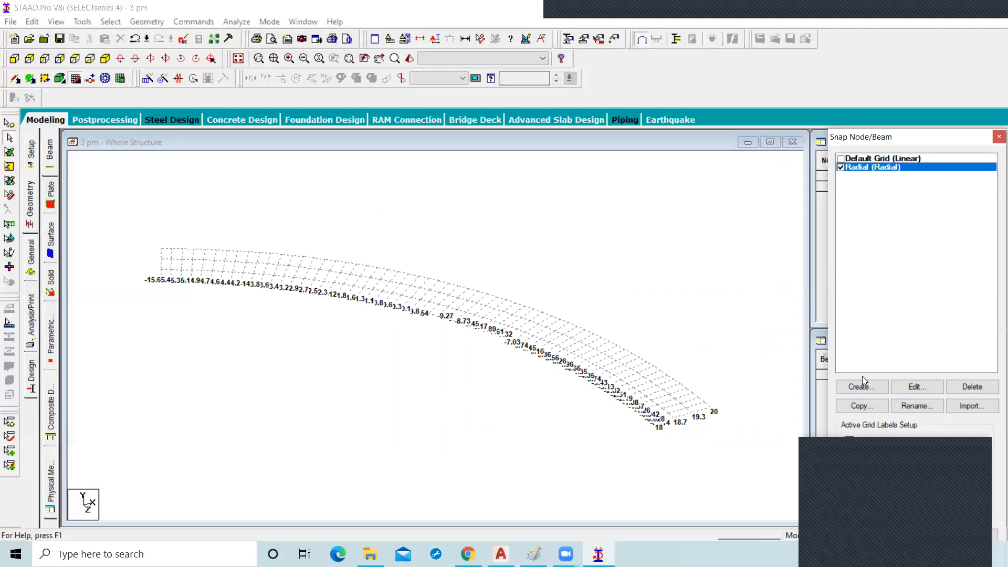
click(914, 387)
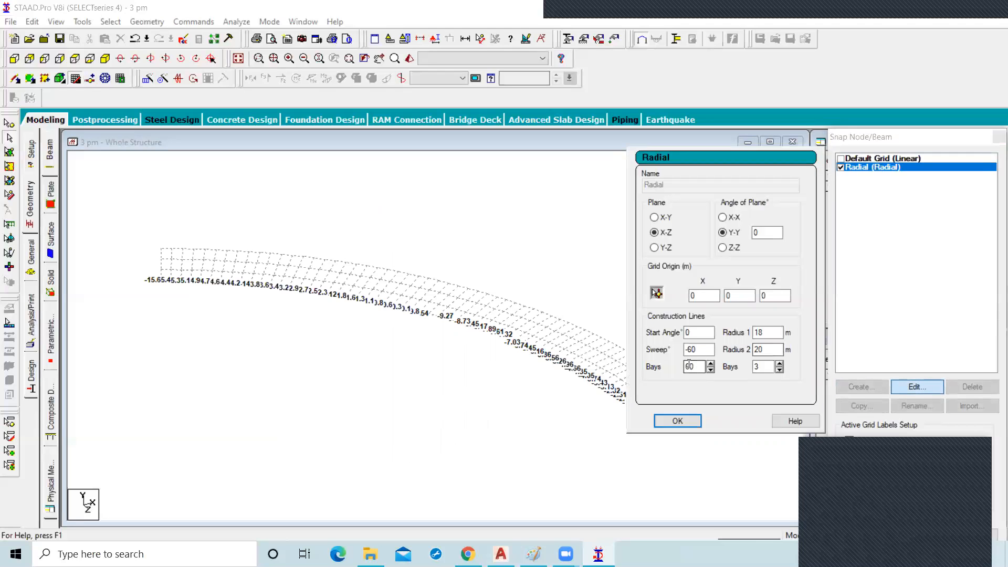
click(769, 350)
click(677, 421)
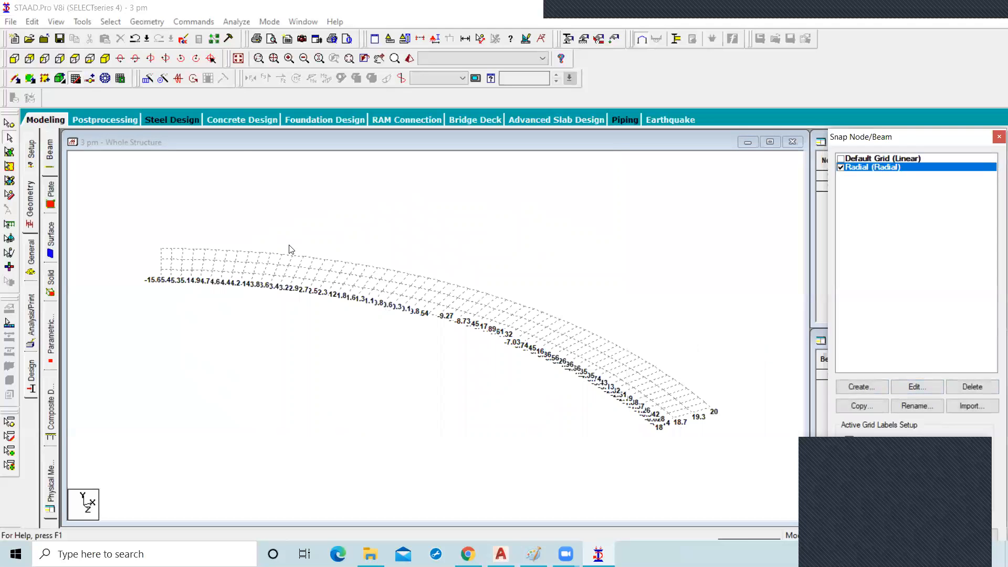
Add a radial beam along the grid's start line from radius 20 to radius 18, and switch to the beams cursor
click(76, 79)
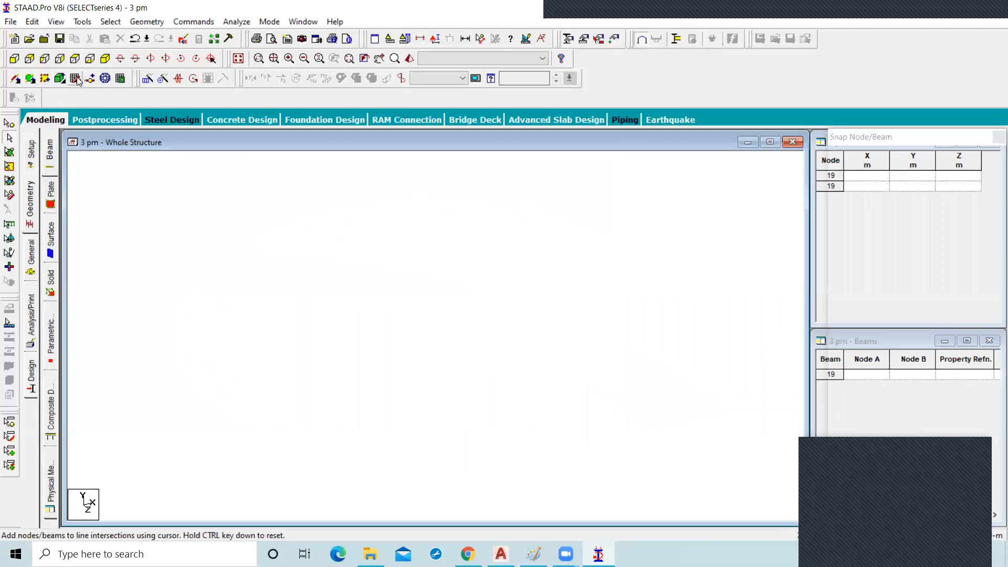
scroll(732, 413, up, 2)
click(753, 421)
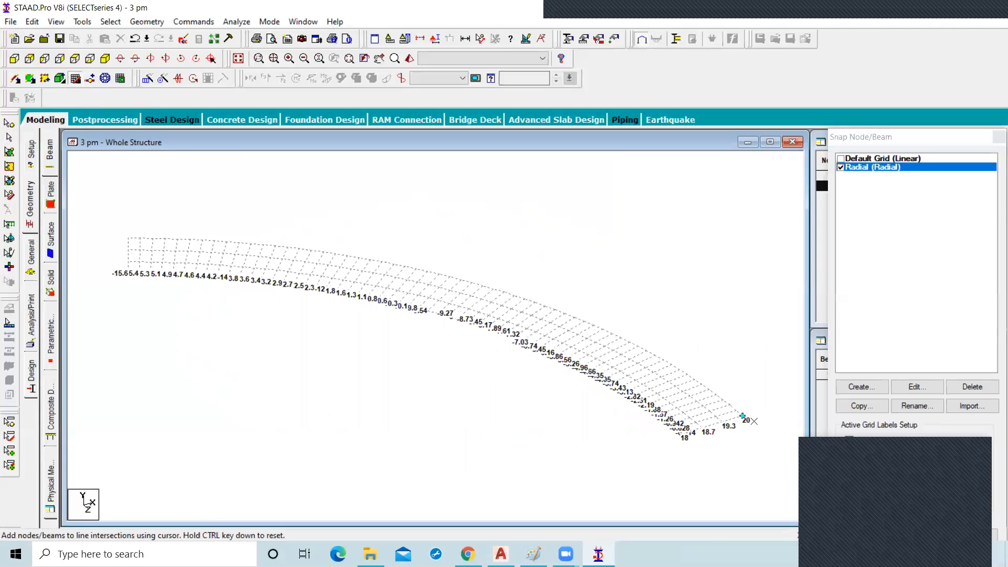
click(681, 433)
right_click(694, 330)
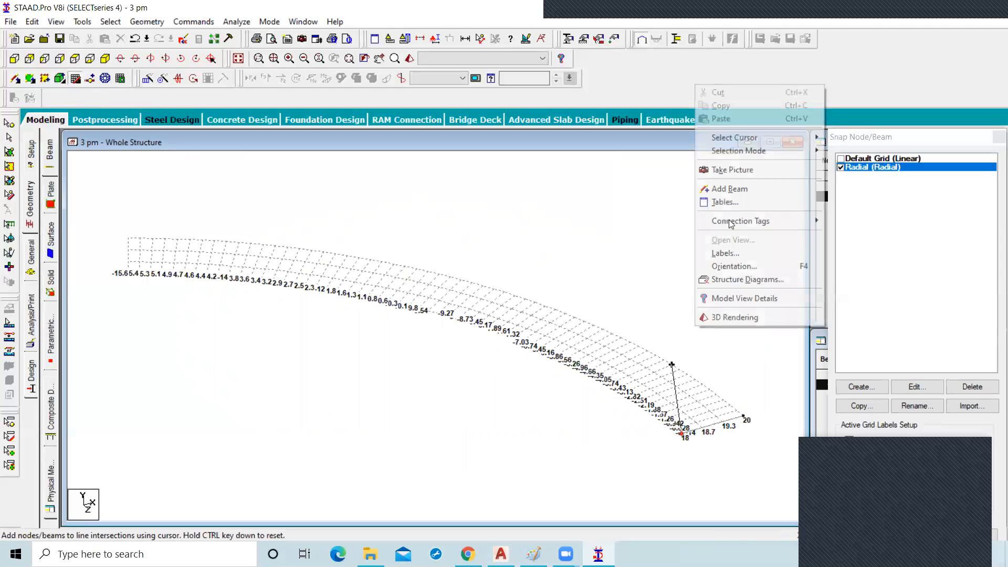
mouse_move(727, 137)
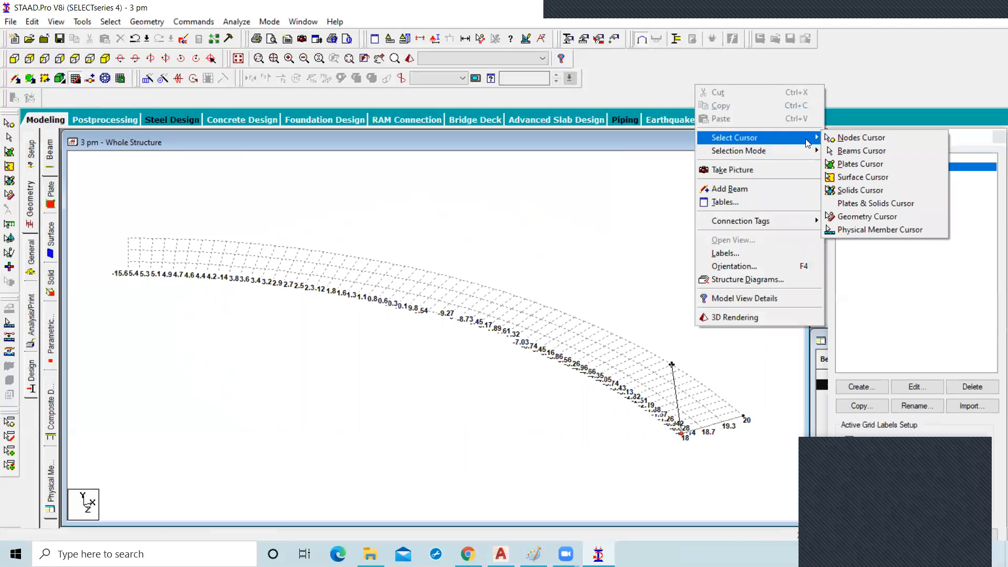
click(856, 152)
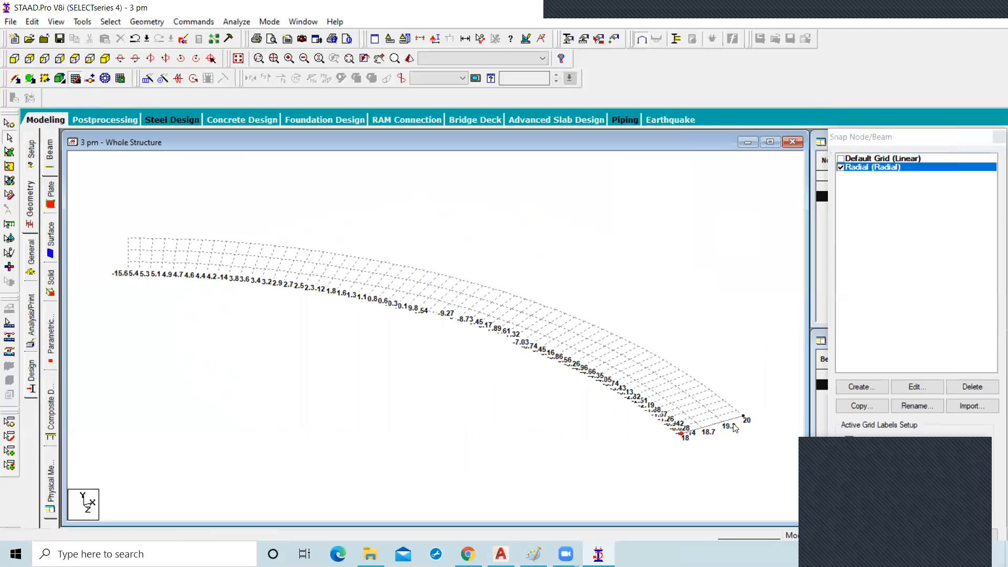
Rotate the radial beam by 9° as a copy with linked bays
click(717, 424)
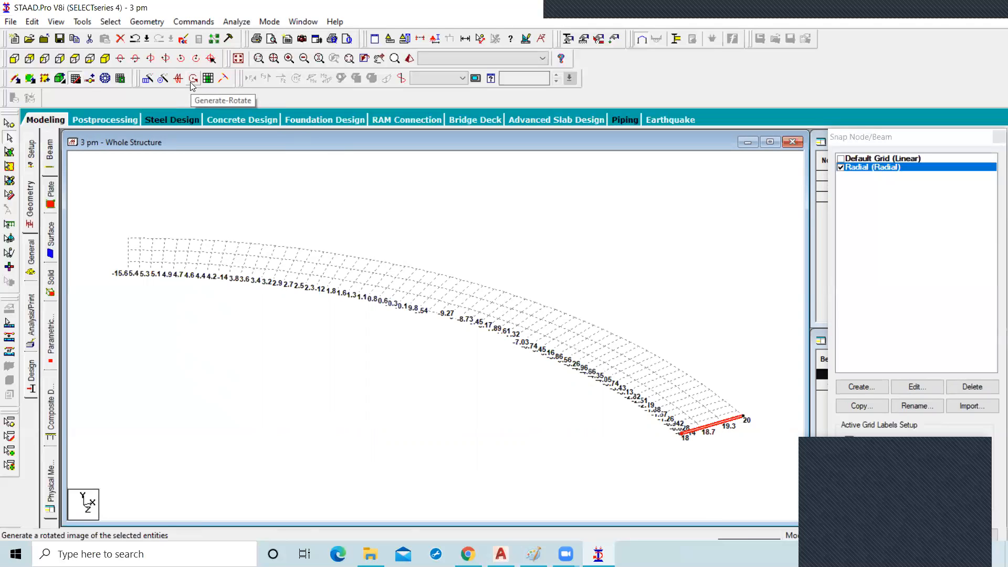
click(147, 21)
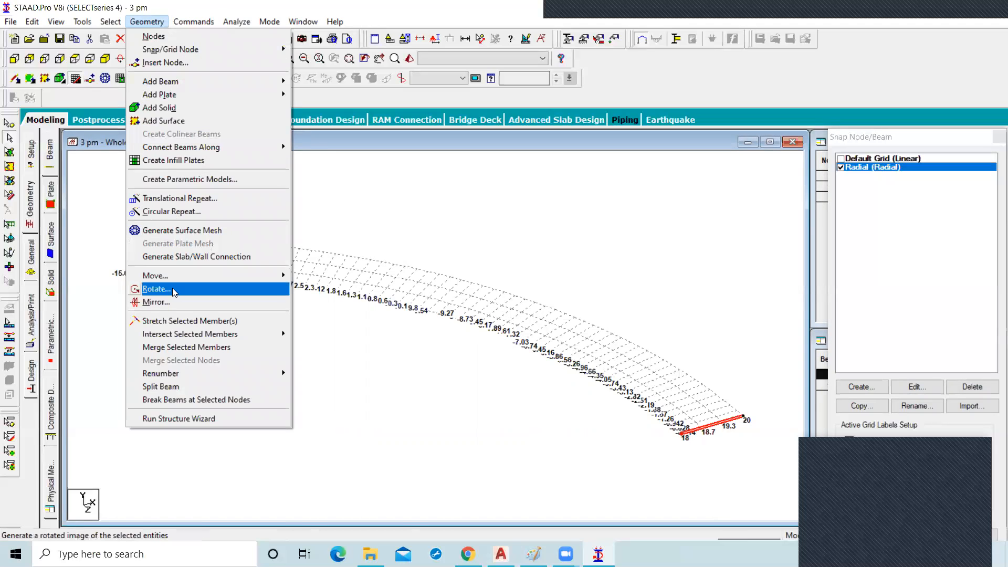
click(173, 289)
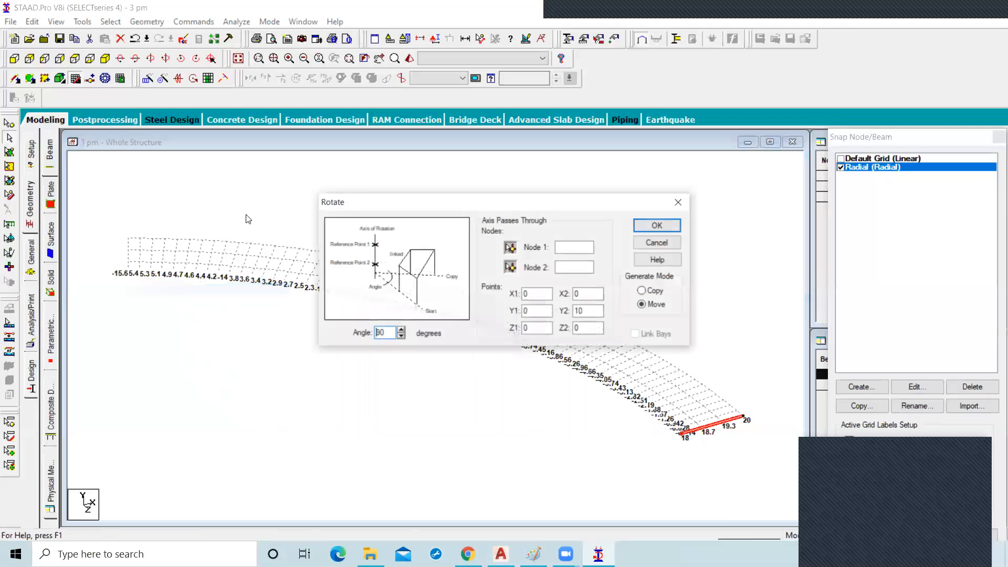
drag(376, 208, 357, 147)
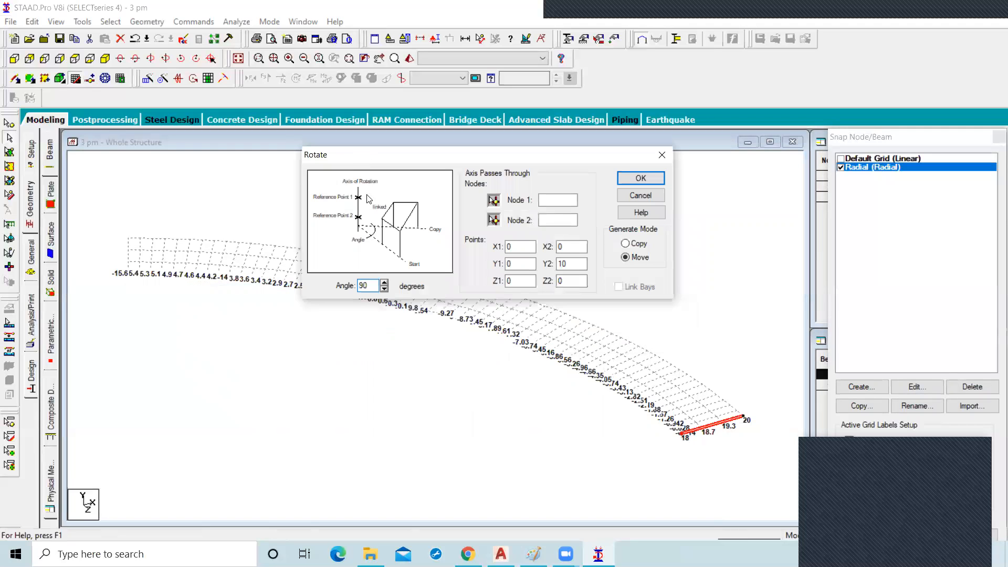
key(BackSpace)
click(625, 244)
click(638, 179)
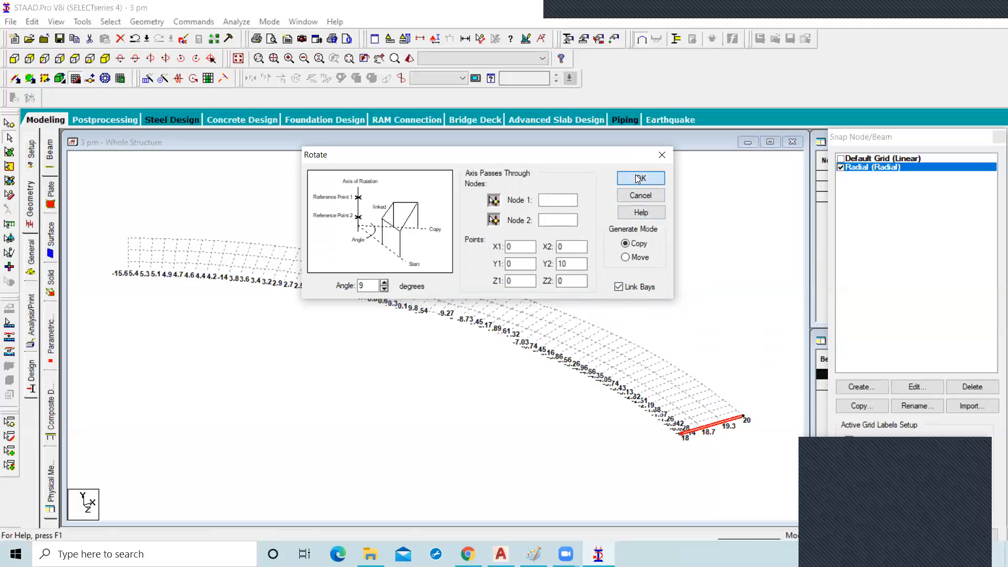
click(603, 319)
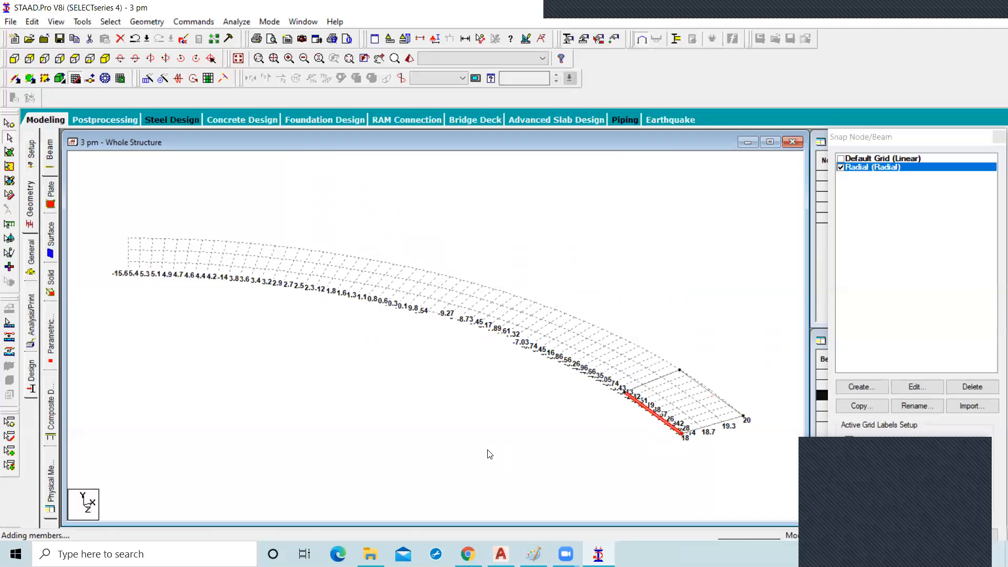
Circularly repeat the copied radial beam about Y through a total angle of 40° in 4 linked steps
click(664, 378)
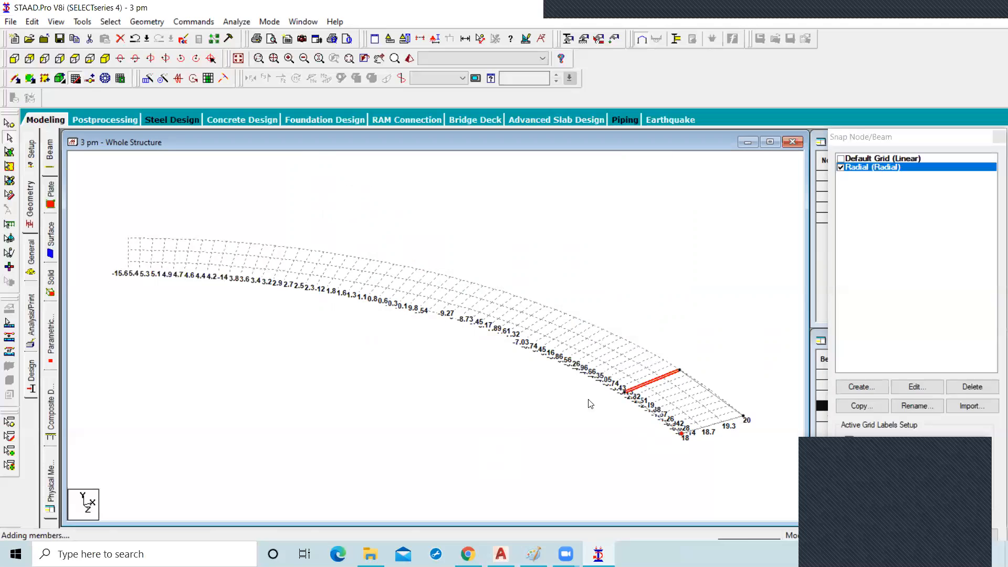
click(163, 80)
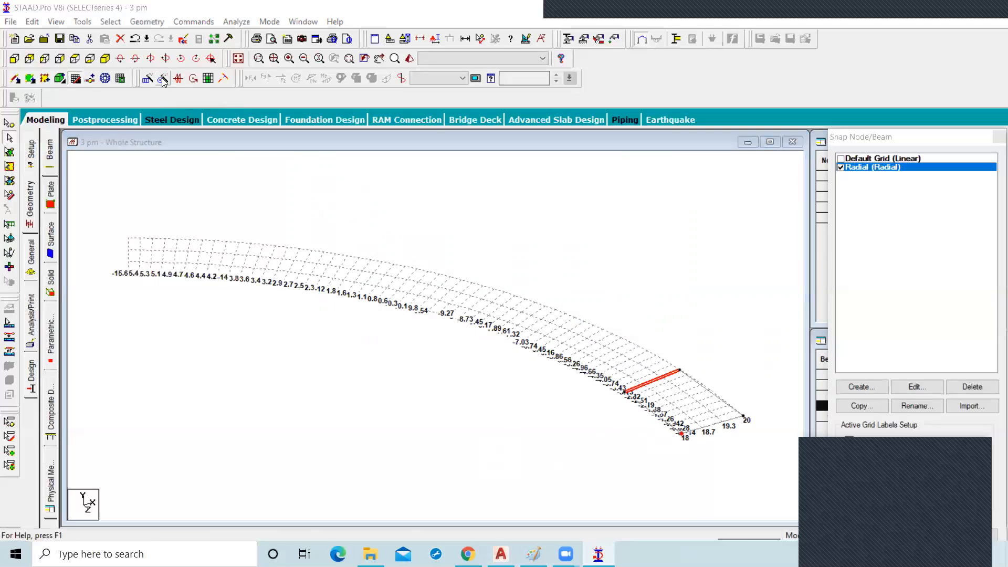
drag(438, 193, 494, 87)
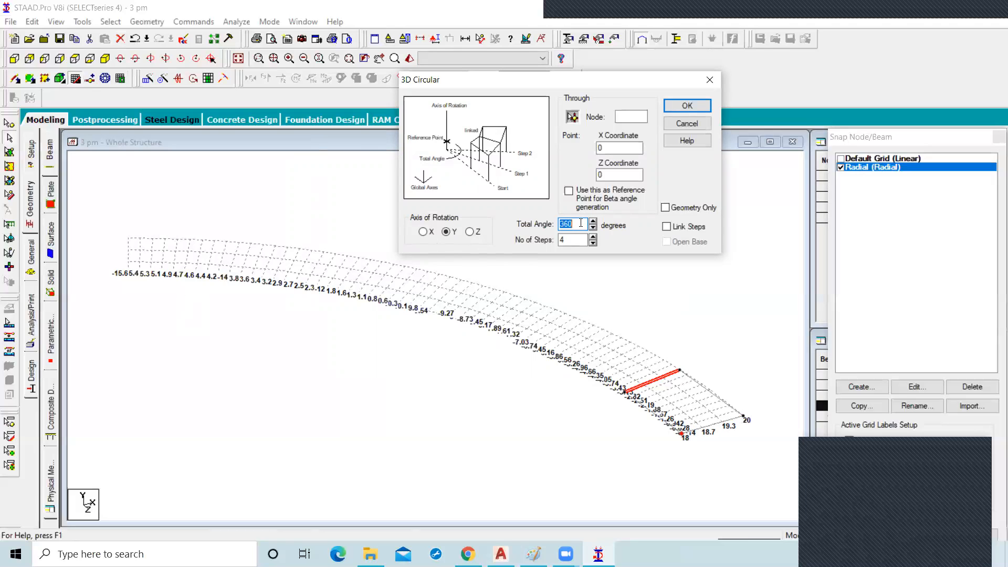
click(575, 239)
double_click(576, 225)
text(40)
click(667, 227)
click(677, 108)
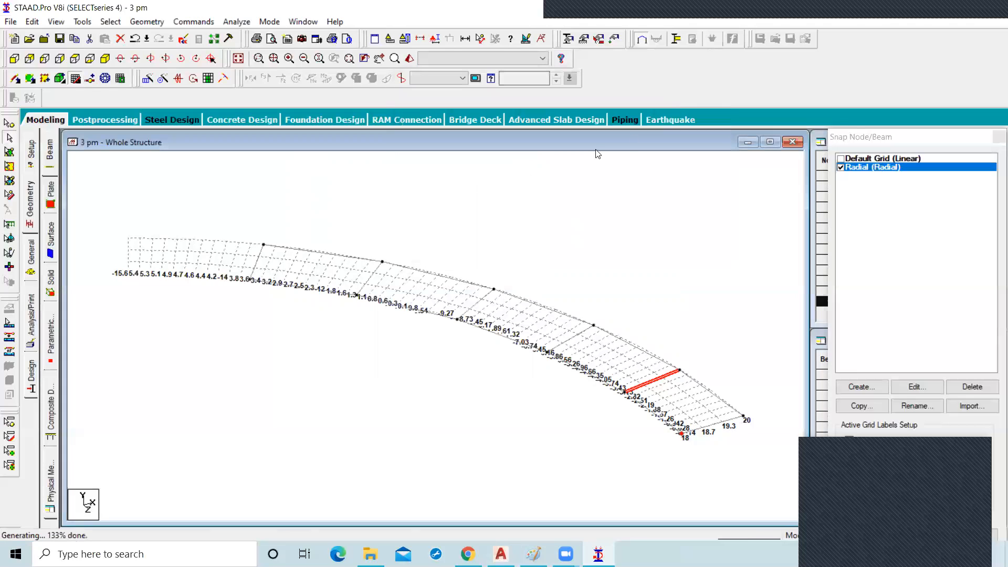
Rotate the last radial beam by 9° as a copy with linked bays to add the end bay
click(258, 261)
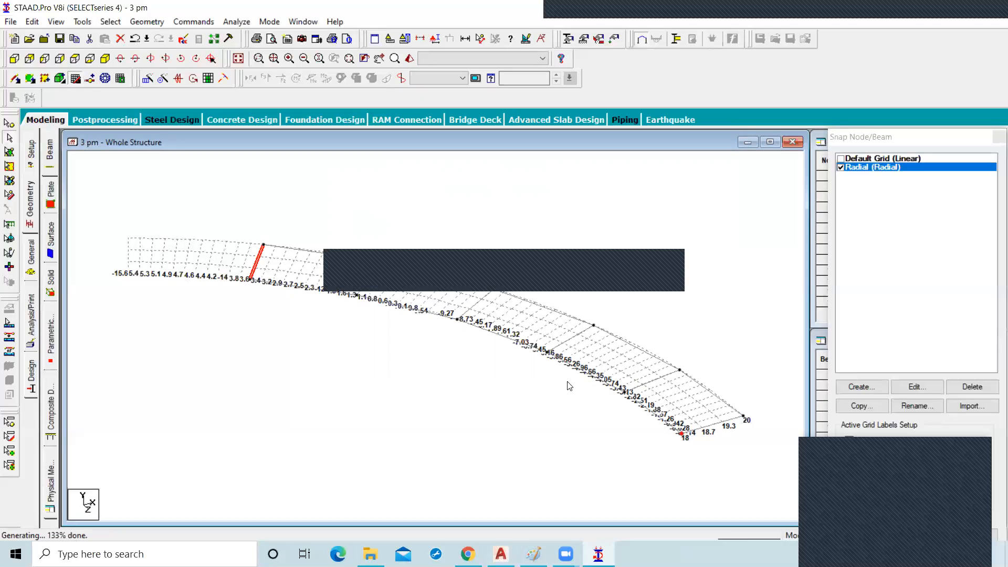
click(285, 302)
click(253, 270)
click(193, 80)
click(389, 332)
key(BackSpace)
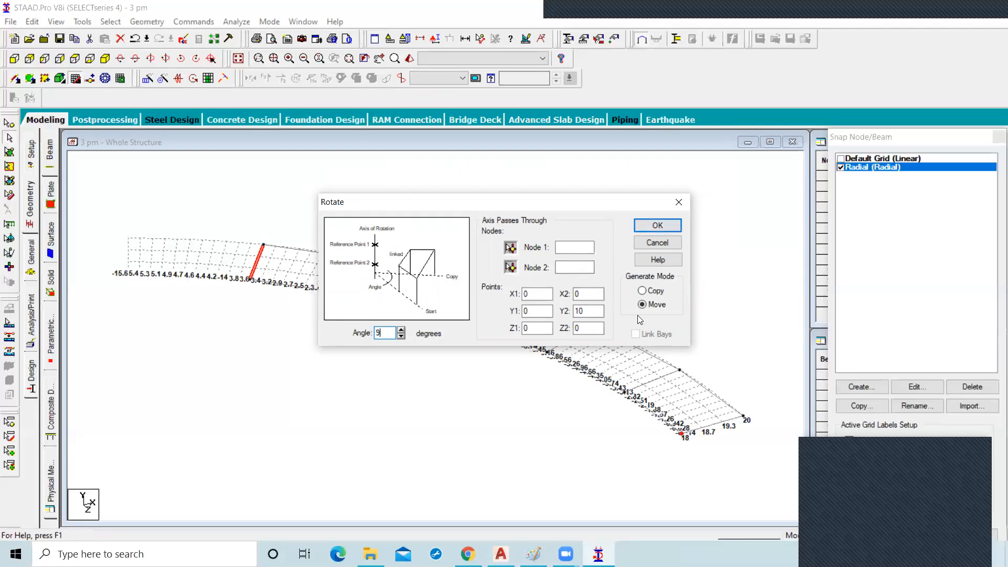
click(643, 292)
click(636, 335)
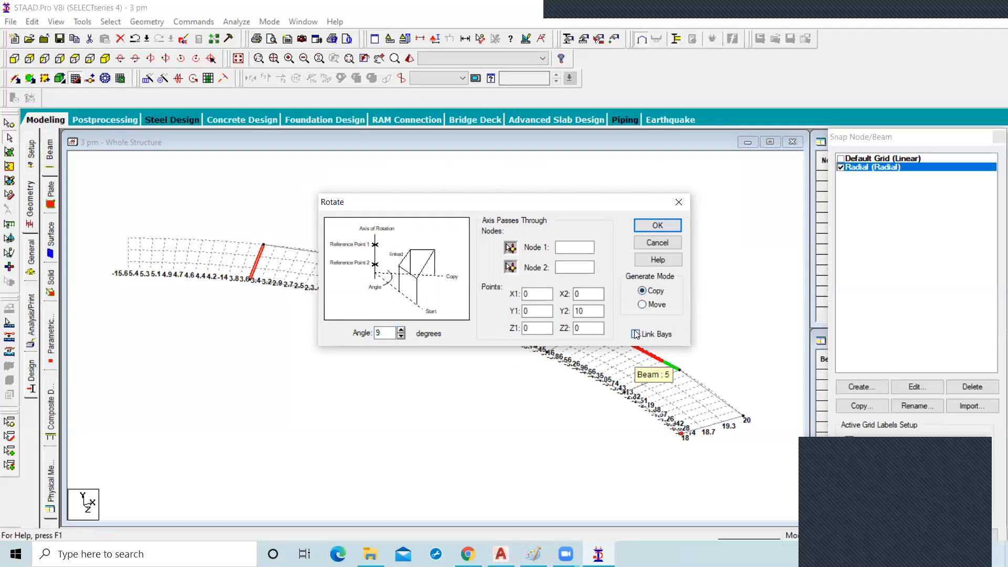
click(657, 225)
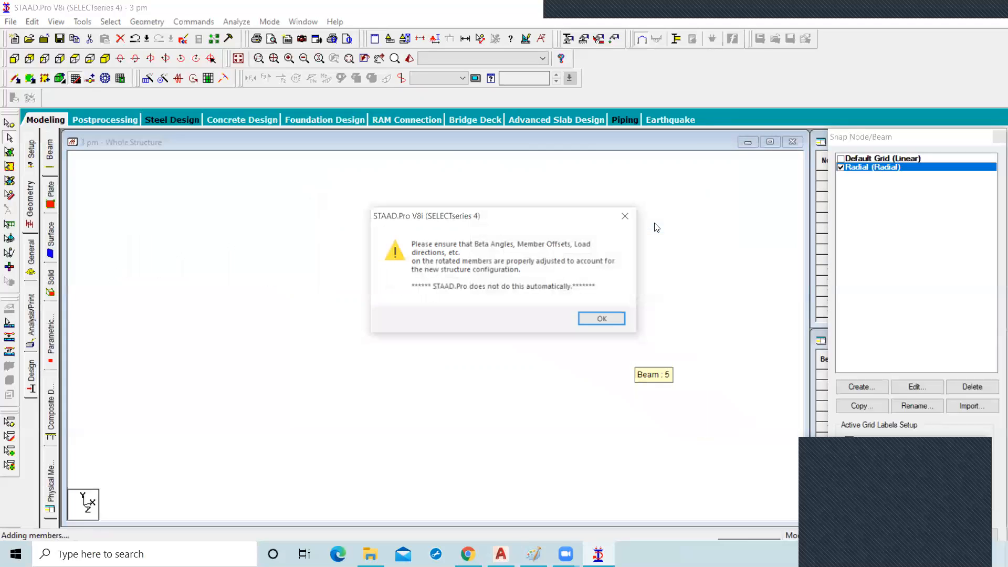
click(602, 317)
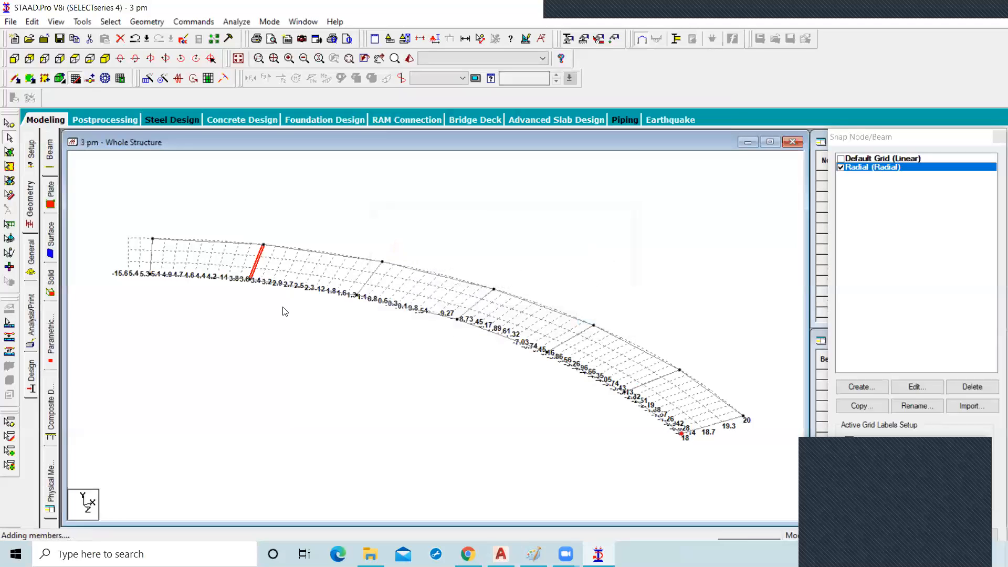
Try to repeat the whole curved frame translationally along X in one step of 2 m
click(145, 247)
scroll(247, 239, down, 1)
drag(128, 202, 767, 481)
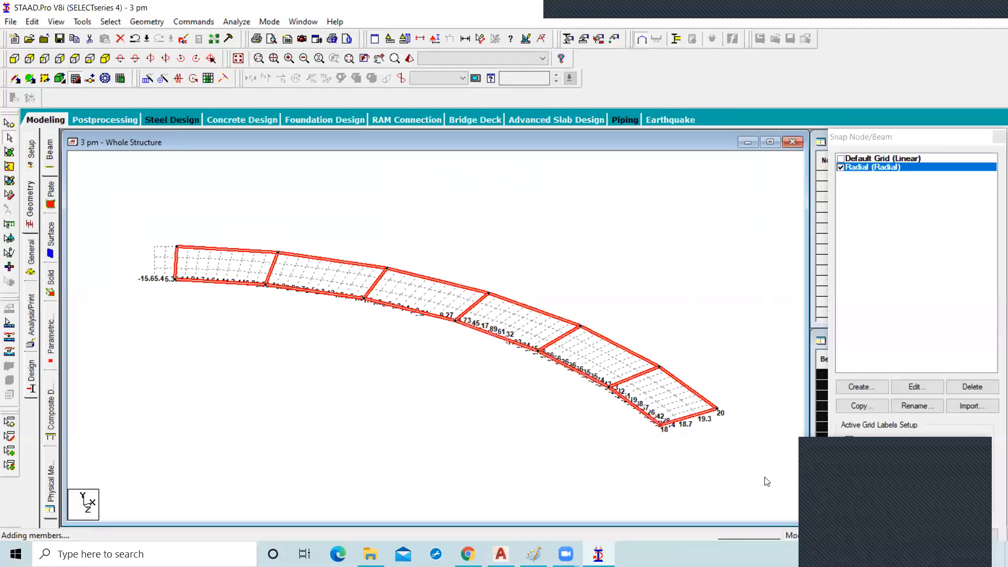
click(151, 78)
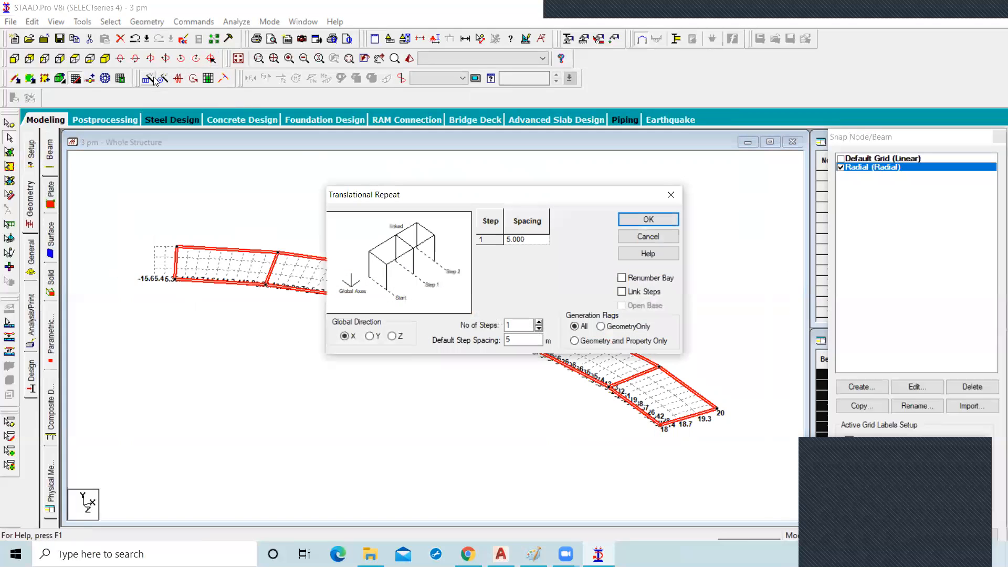
click(516, 325)
double_click(519, 340)
text(2)
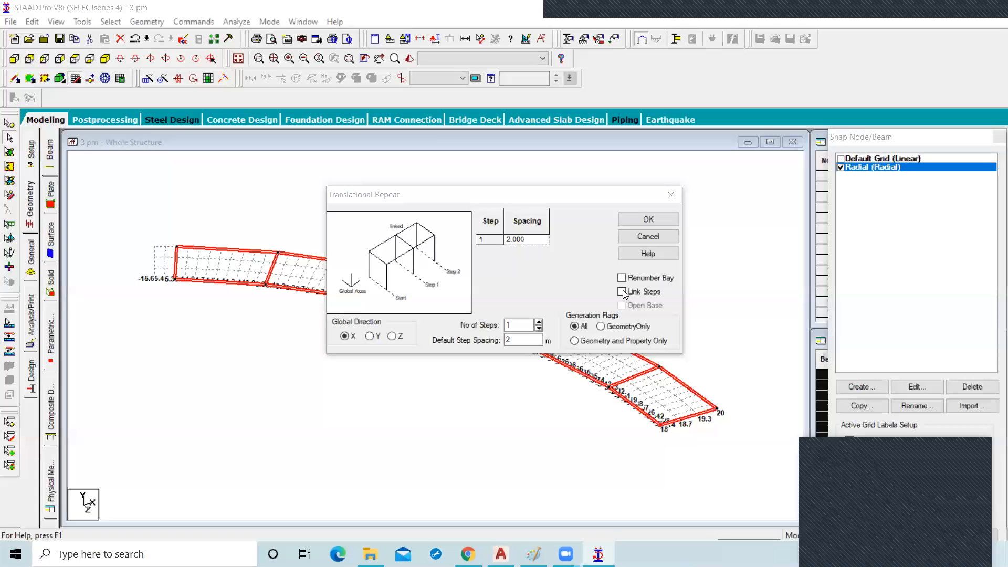
click(647, 219)
middle_drag(693, 416, 632, 387)
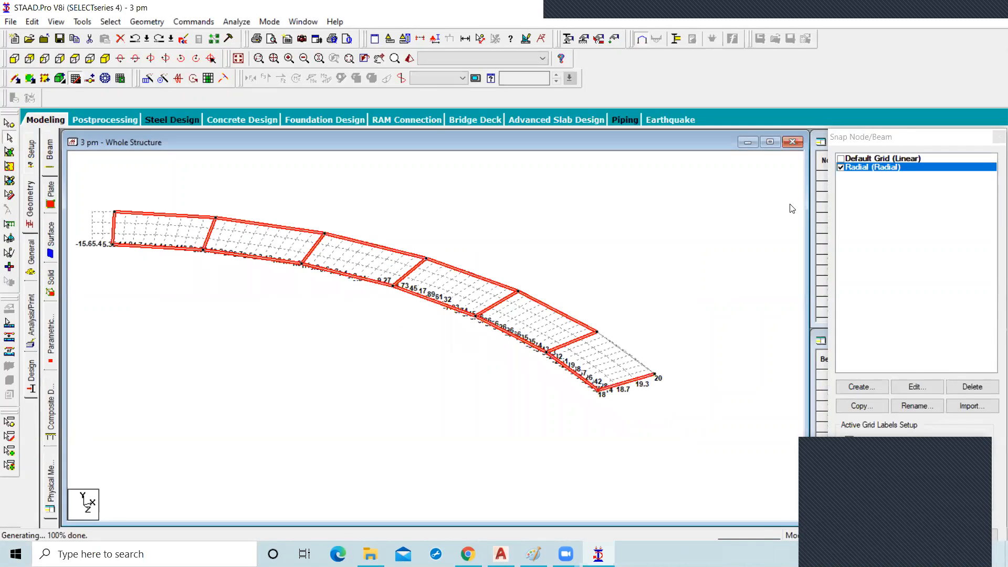
Select the whole curved frame and repeat it once along Y with a 2 m spacing and linked steps
click(641, 287)
scroll(643, 289, down, 2)
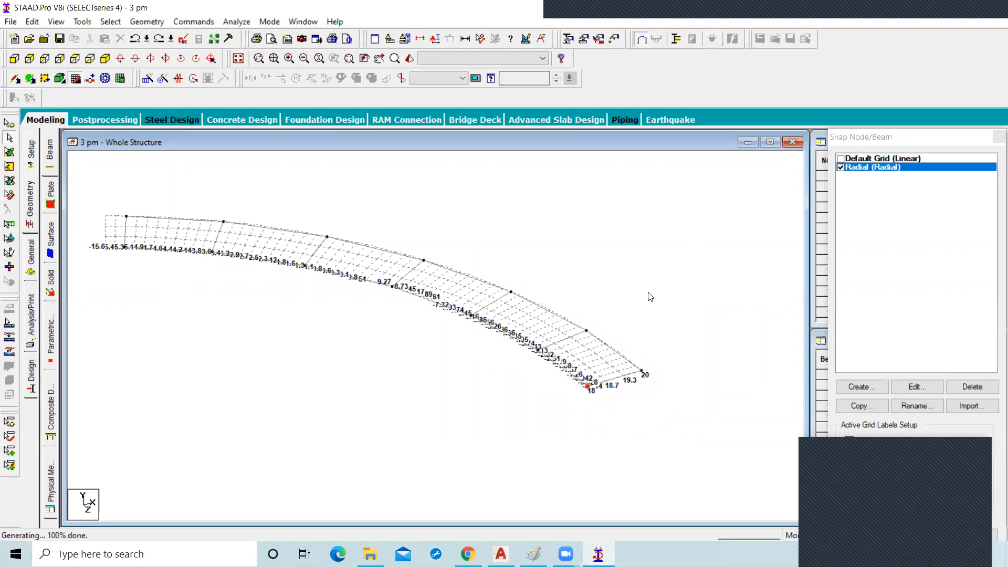
drag(133, 201, 624, 422)
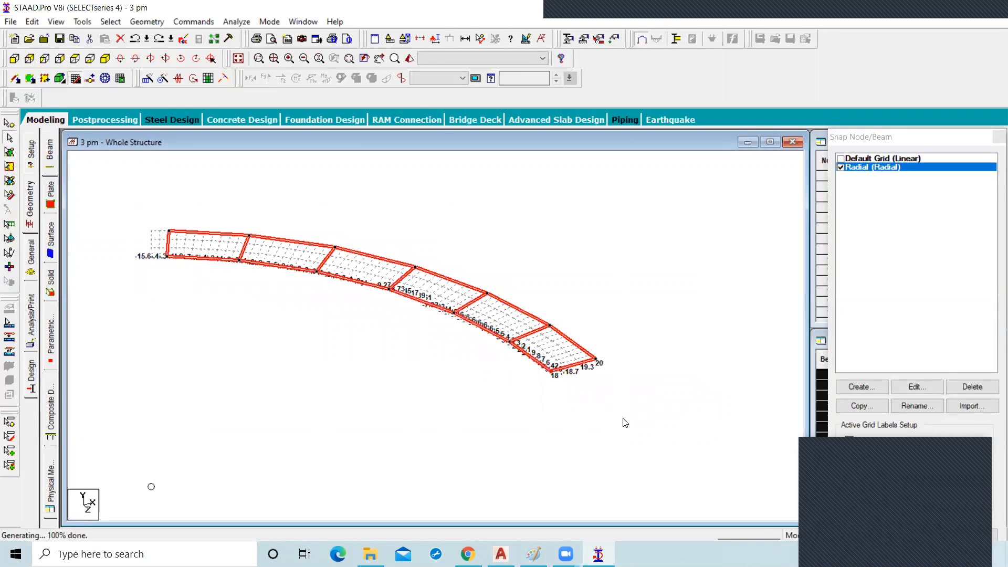
click(149, 82)
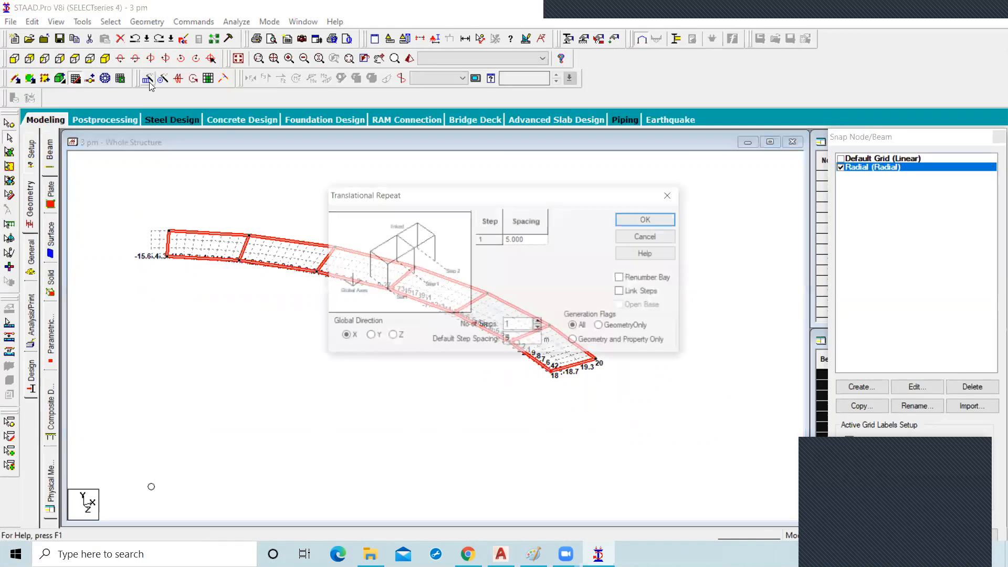
click(371, 336)
key(Tab)
key(Tab)
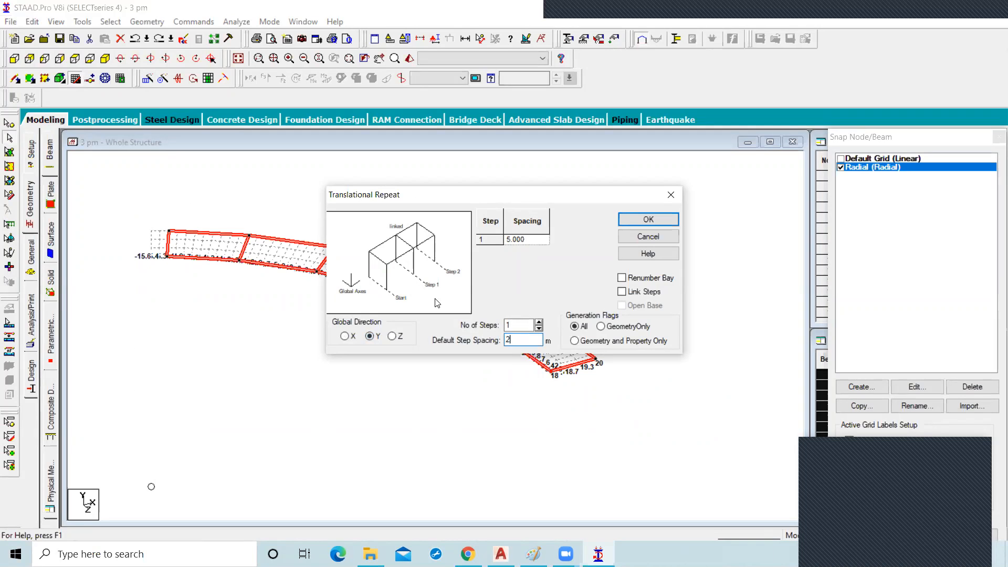
text(2)
click(646, 220)
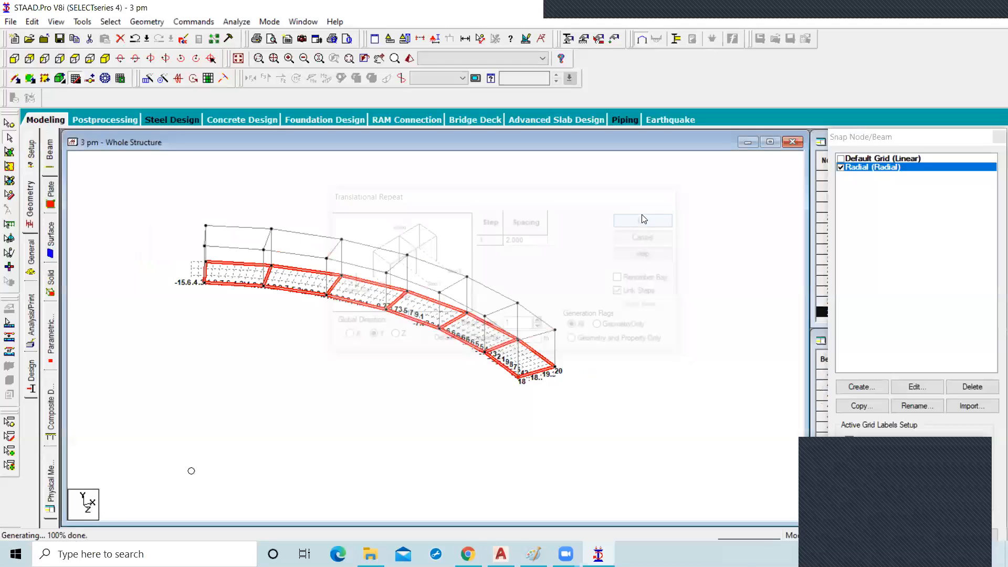
click(417, 370)
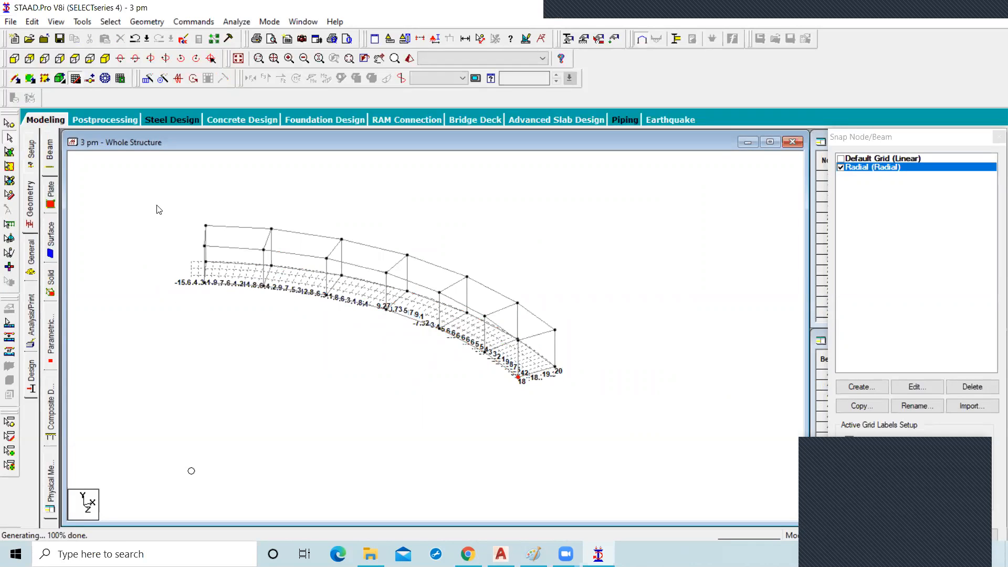
Save the modified structure and add zigzag diagonal bracing beams across the bays of the curved frame's outer face
click(16, 79)
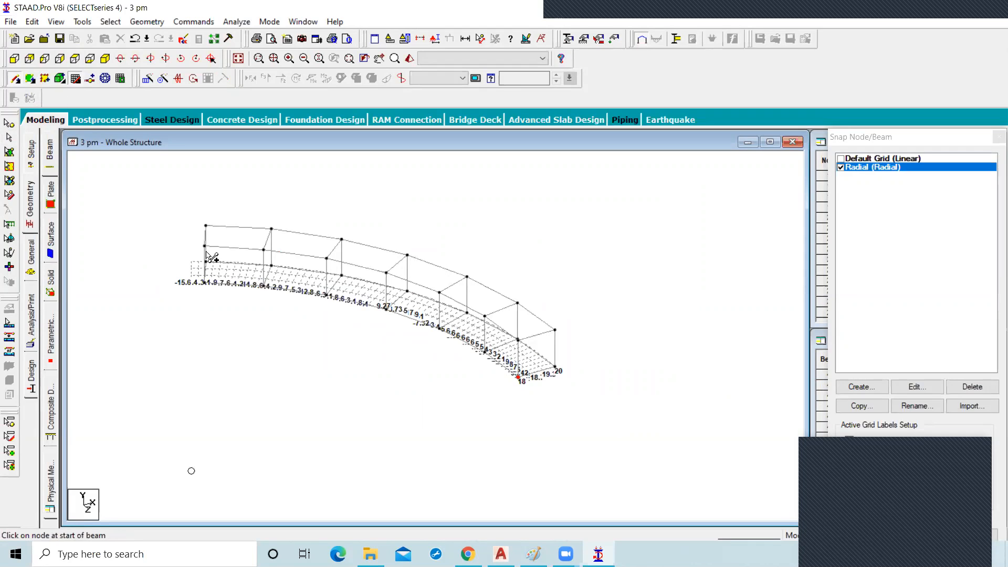
click(502, 304)
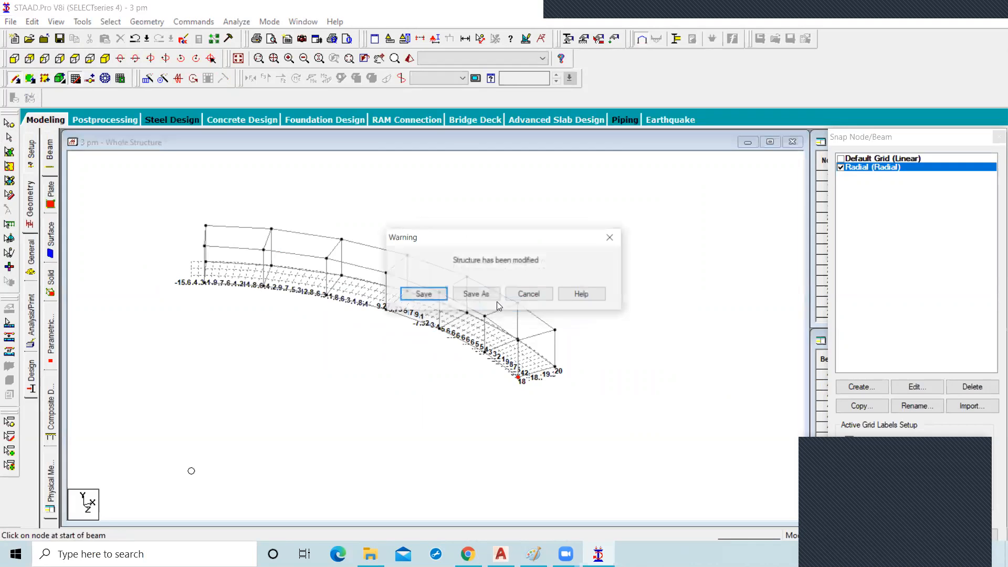
click(430, 293)
drag(206, 261, 342, 272)
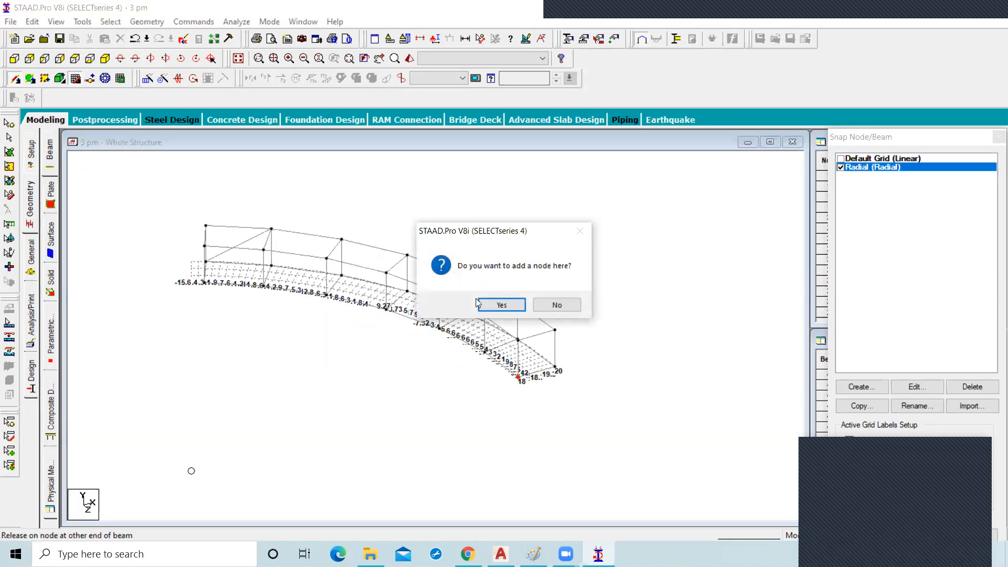
click(556, 305)
click(341, 275)
drag(341, 275, 555, 366)
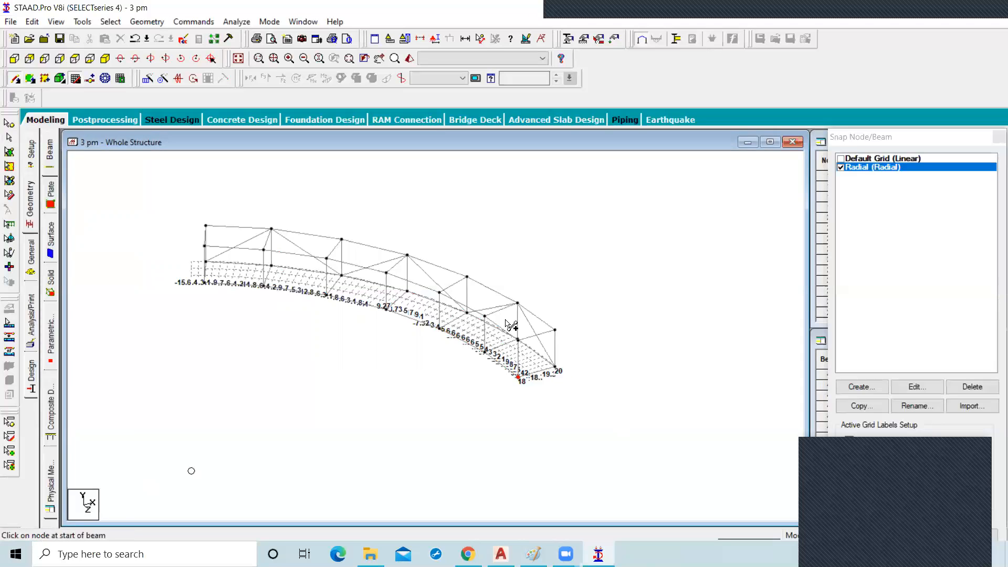
Add zigzag diagonal bracing beams between the existing nodes across the bays of the curved frame's inner face
drag(206, 281, 440, 329)
mouse_move(440, 327)
mouse_down()
mouse_move(484, 316)
mouse_move(518, 375)
mouse_up()
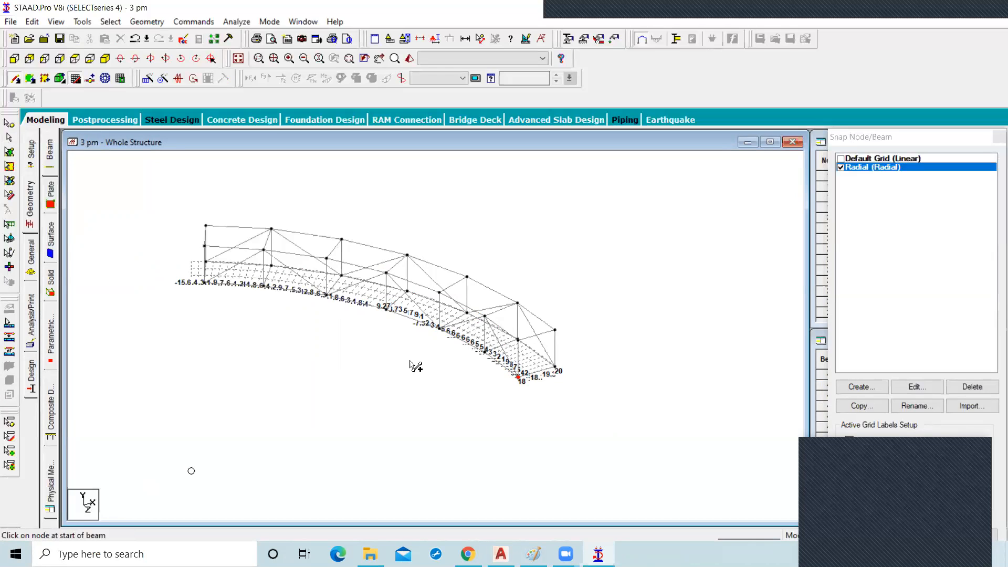
scroll(405, 354, down, 3)
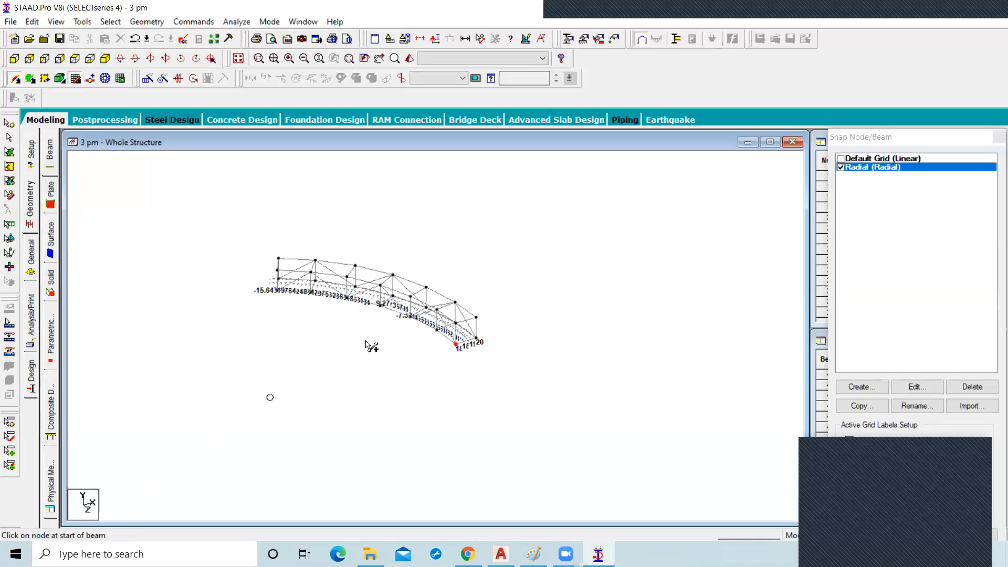
scroll(372, 345, up, 2)
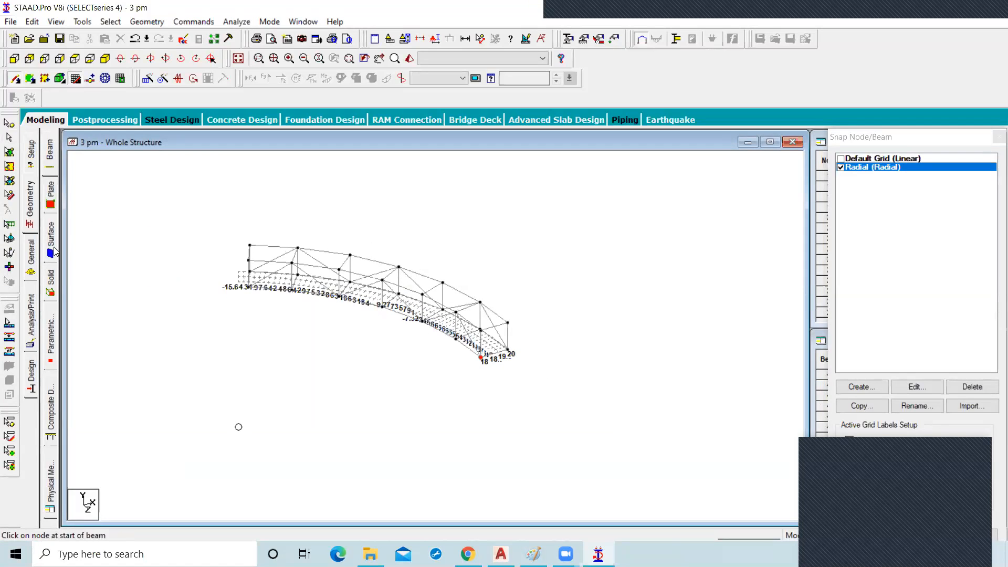
Create a fixed support definition for the structure
click(36, 254)
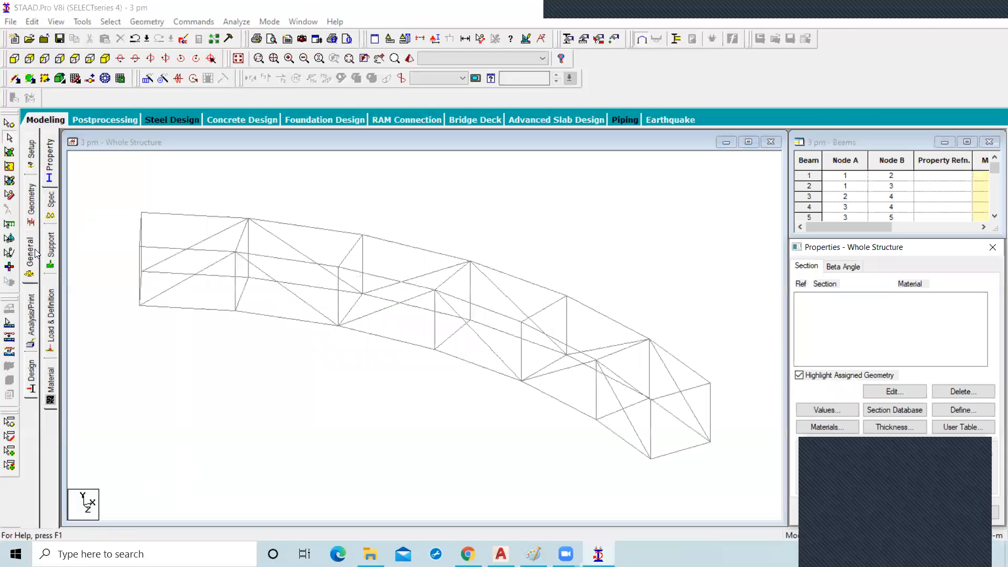
click(836, 452)
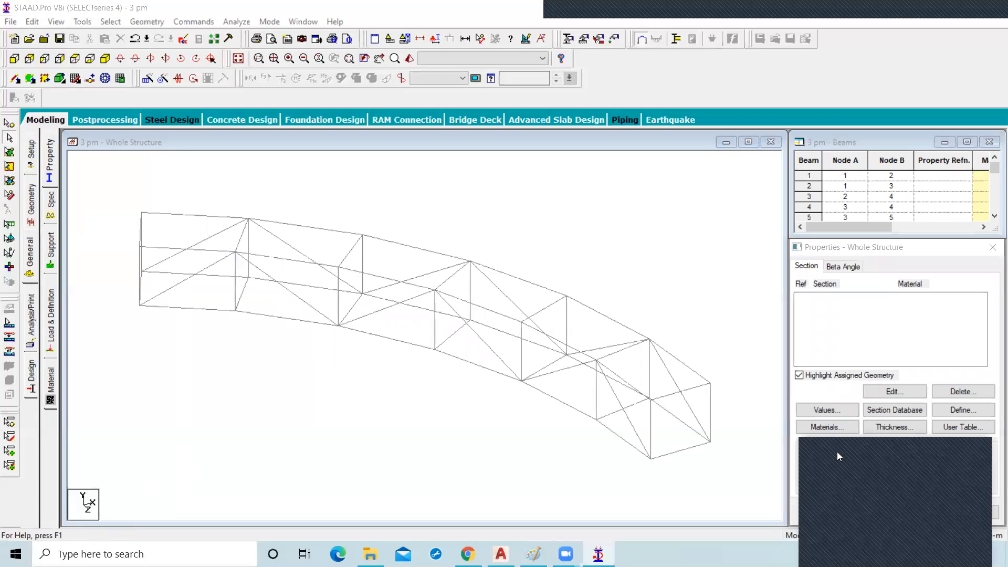
drag(837, 452, 658, 529)
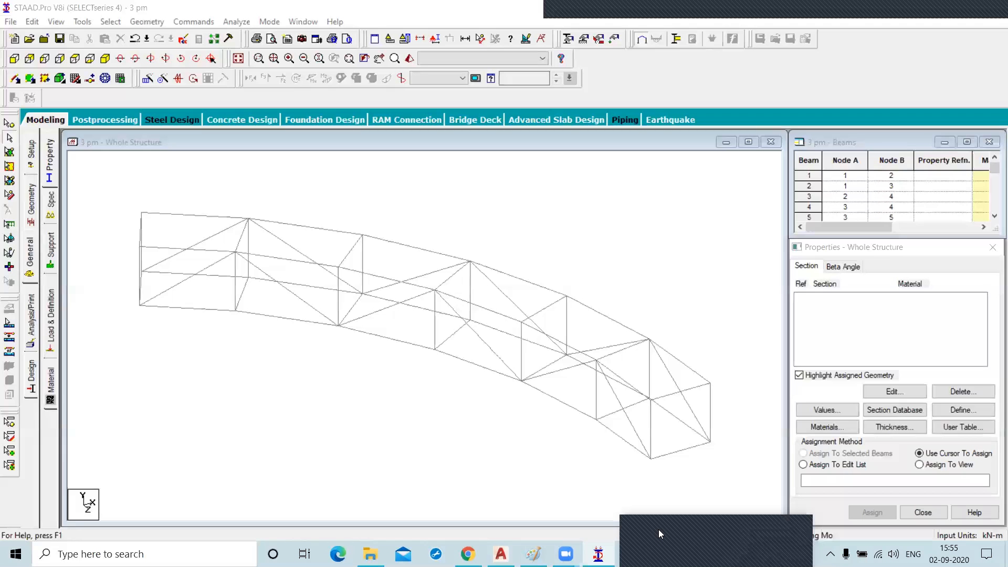
click(50, 246)
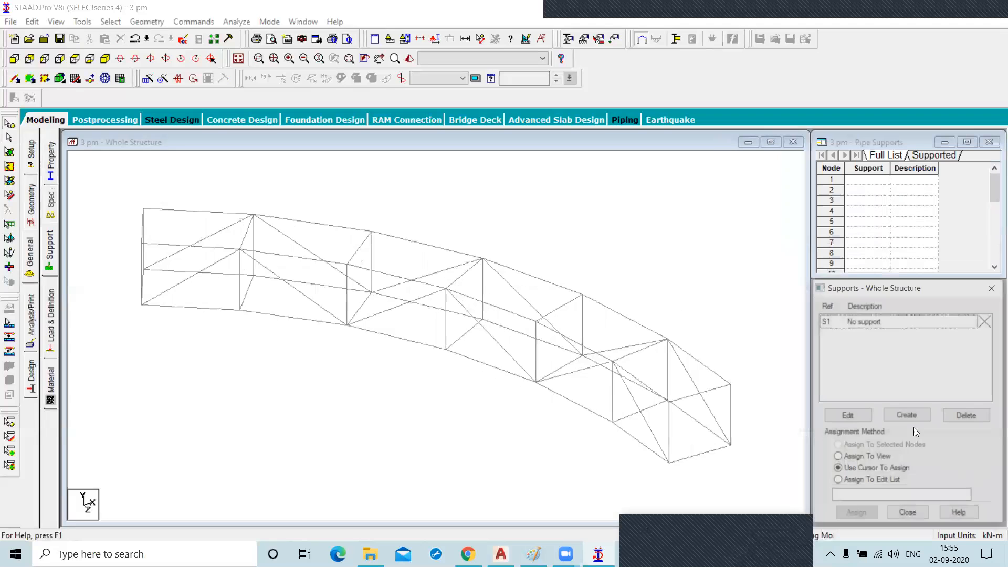
click(907, 415)
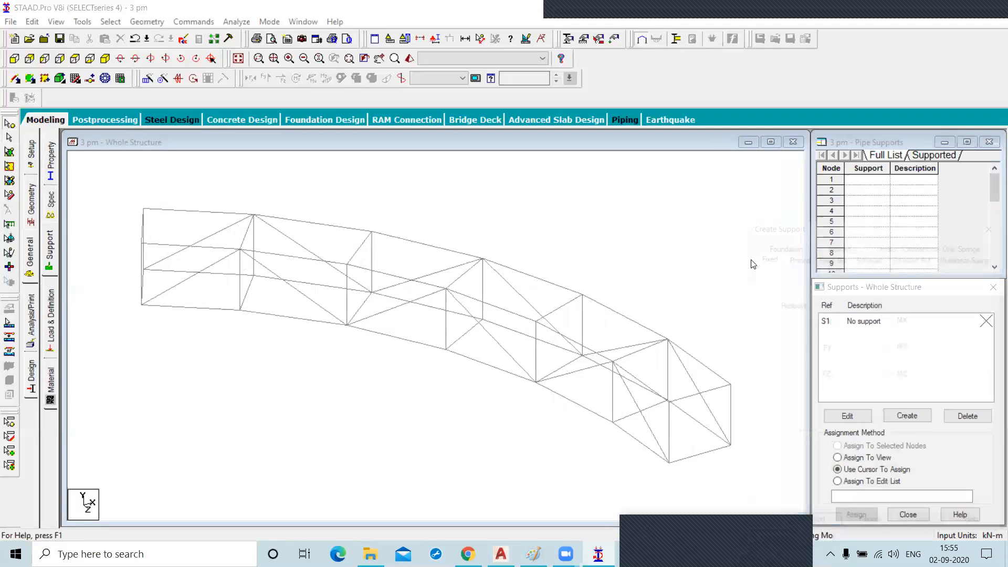
click(822, 529)
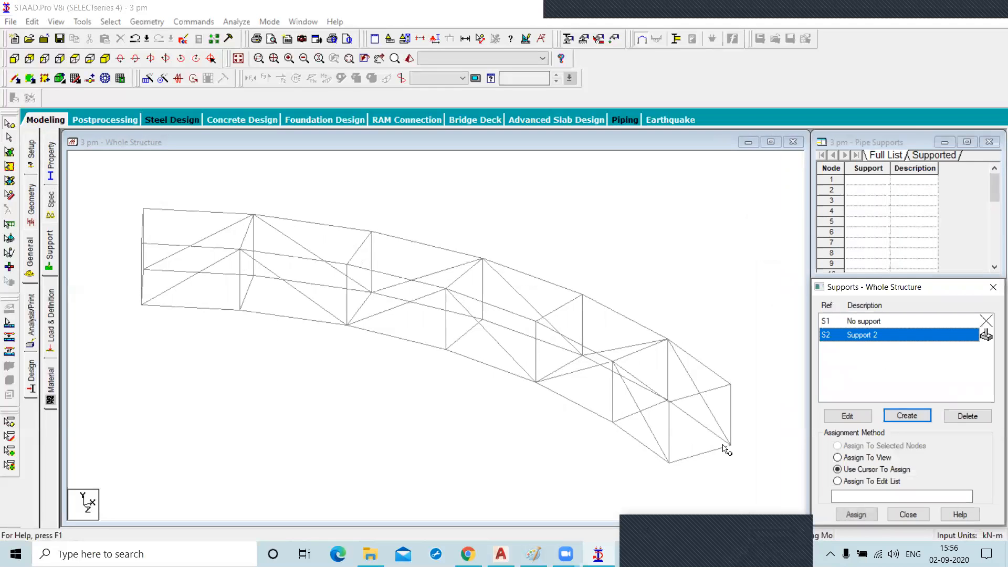
Assign the fixed support to the four base corner nodes, two at each end of the curved frame, using cursor assignment
drag(632, 459, 699, 484)
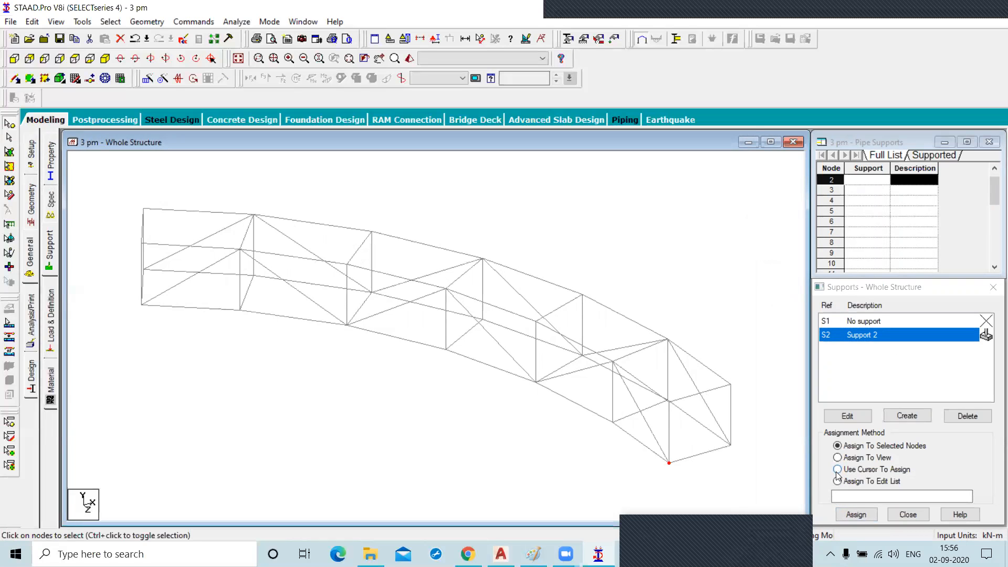
click(837, 469)
click(856, 514)
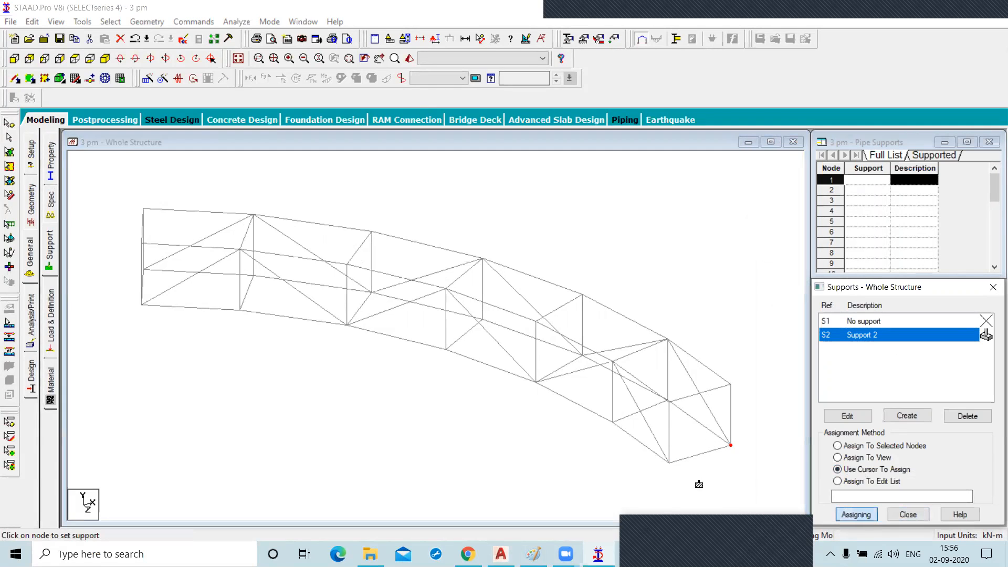
click(669, 462)
click(731, 445)
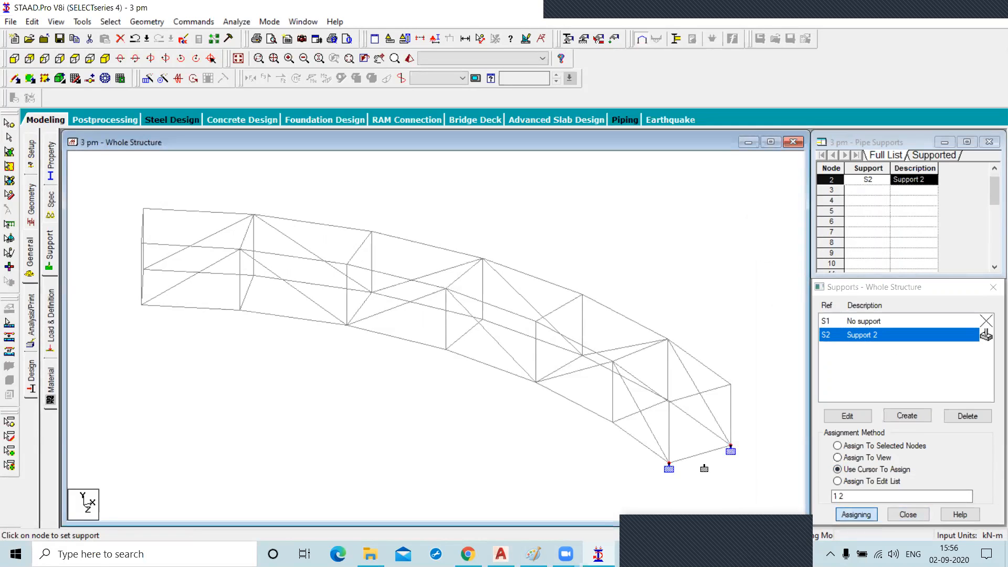
click(143, 305)
click(144, 270)
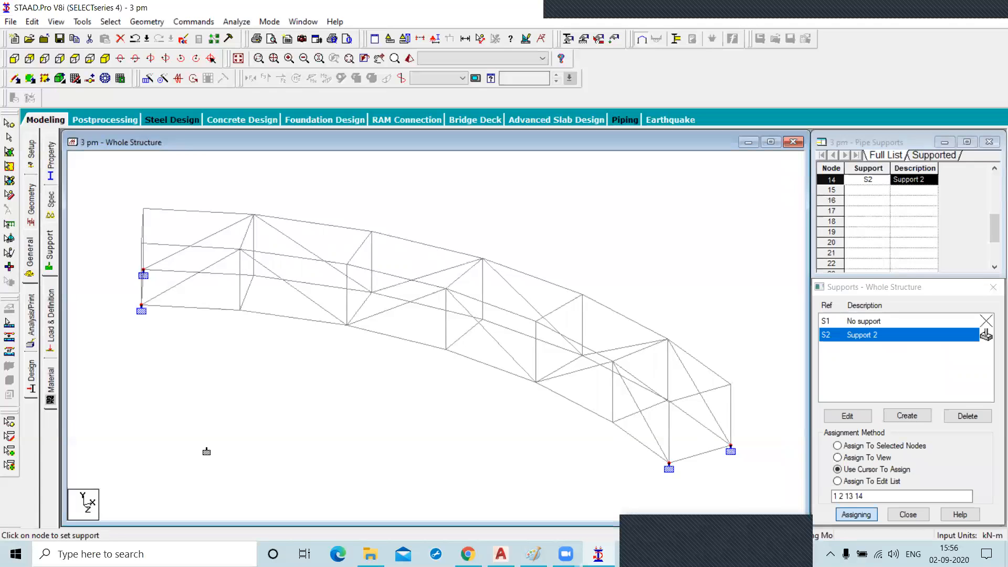
Select all beams of the curved frame and circularly repeat them about Y through a total angle of 360° in 6 unlinked steps
right_click(246, 386)
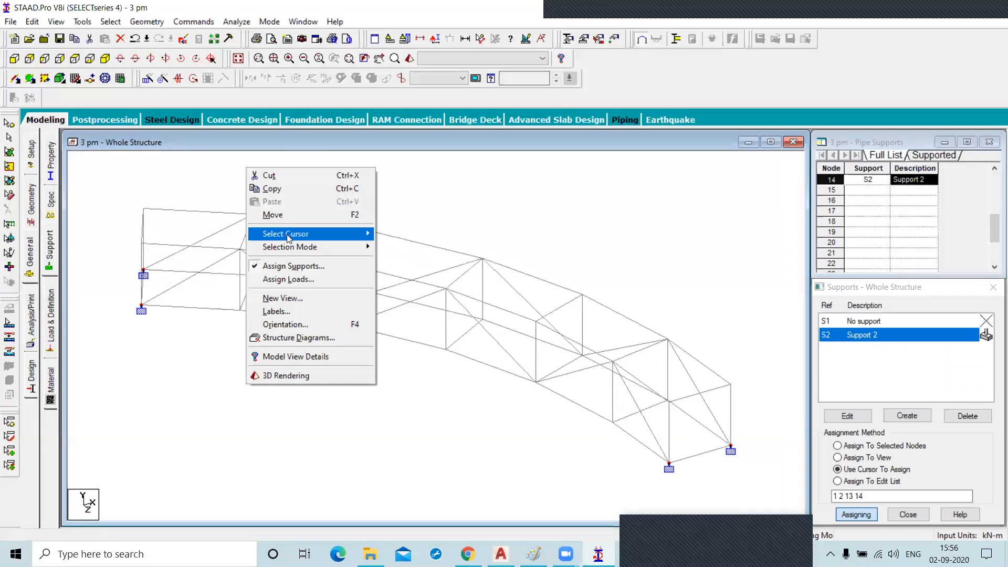
mouse_move(288, 239)
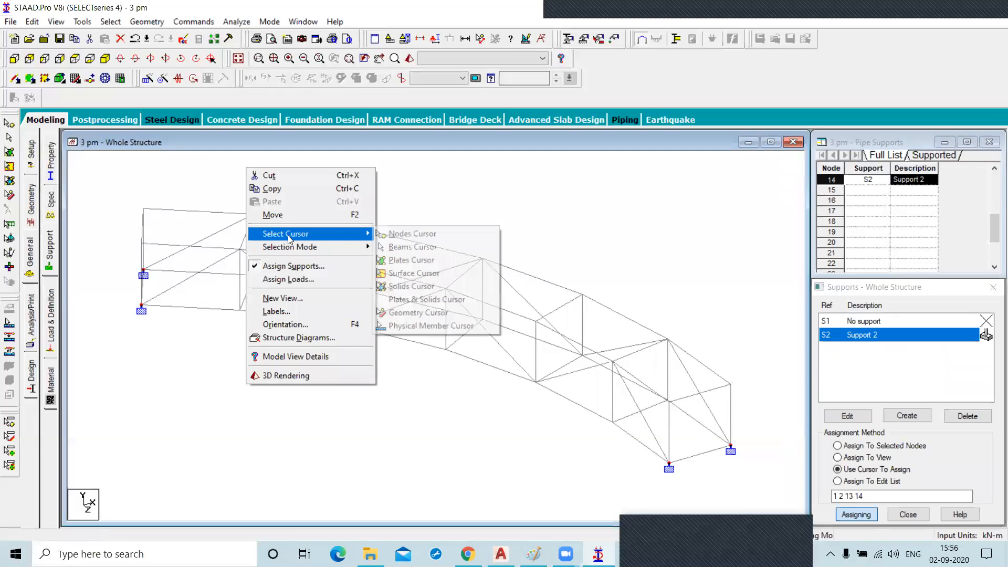
click(420, 247)
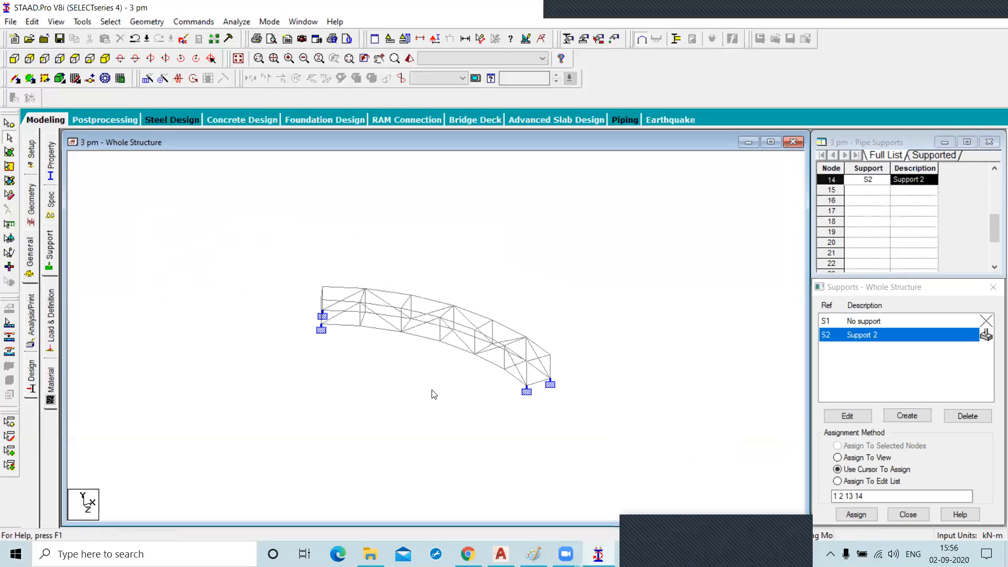
scroll(416, 387, down, 1)
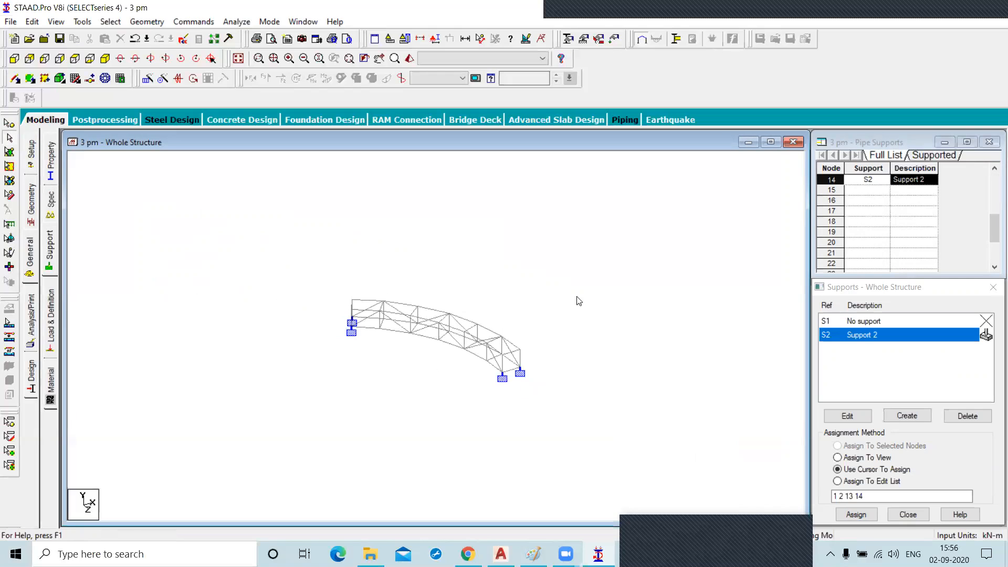
click(514, 370)
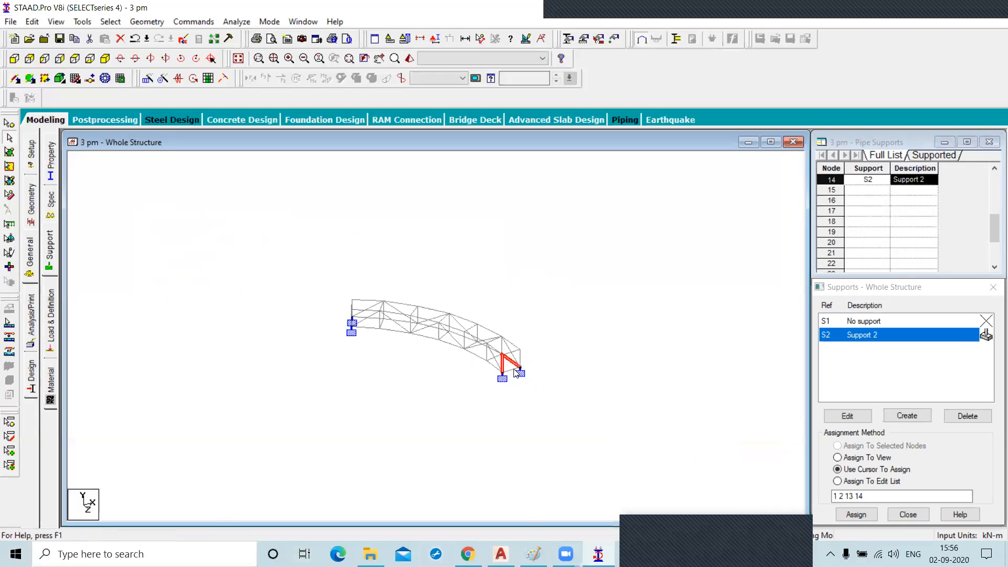
drag(221, 243, 587, 417)
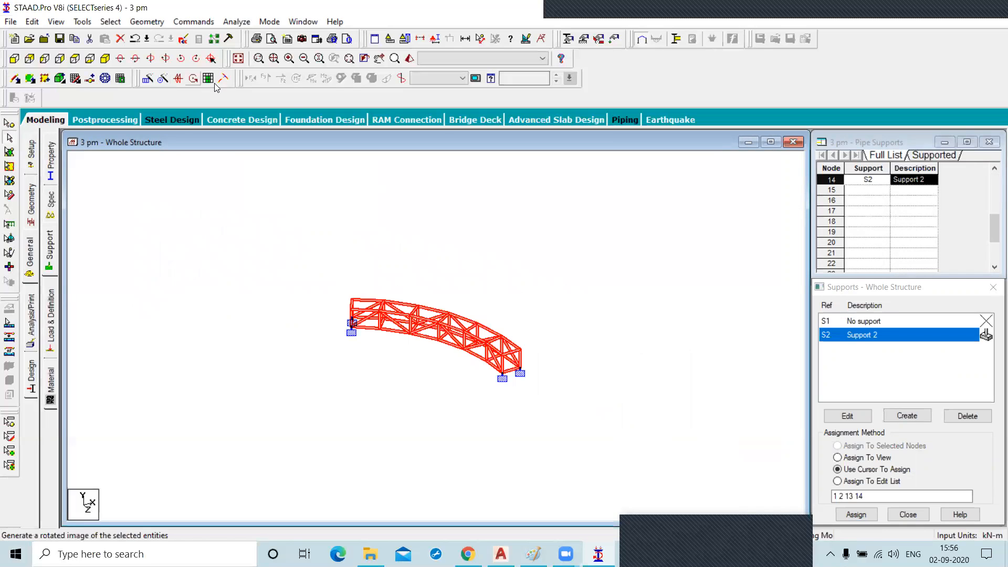
click(162, 80)
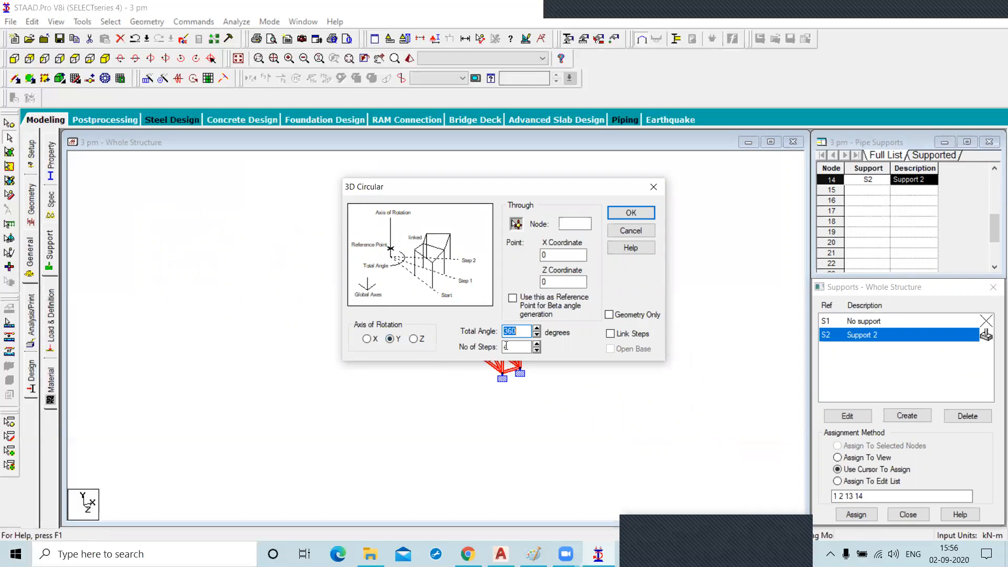
click(523, 328)
double_click(517, 346)
text(6)
click(628, 213)
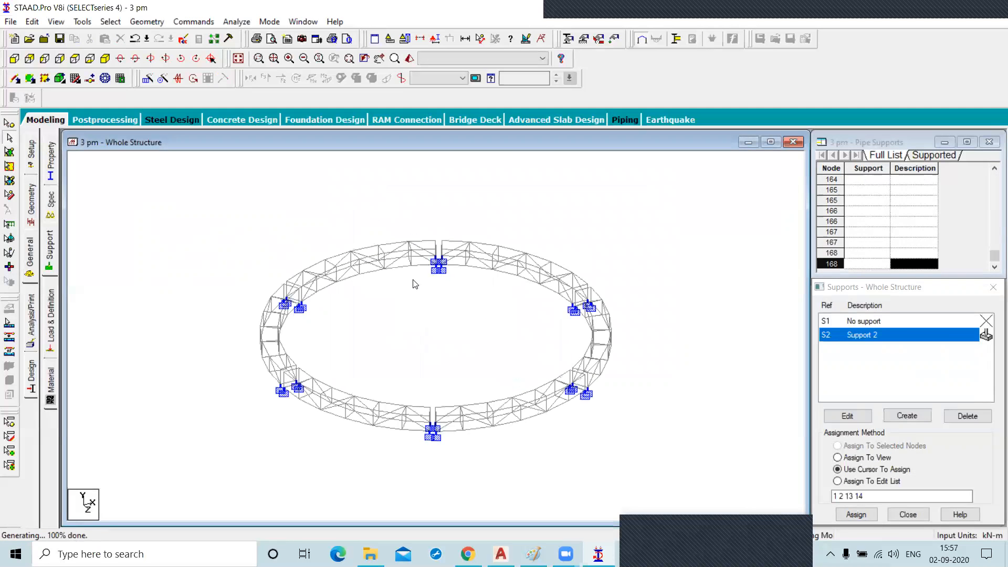
Examine the full ring of repeated frames, including the gaps between neighbouring segments and the supports at their ends
scroll(433, 396, up, 2)
middle_drag(435, 396, 440, 340)
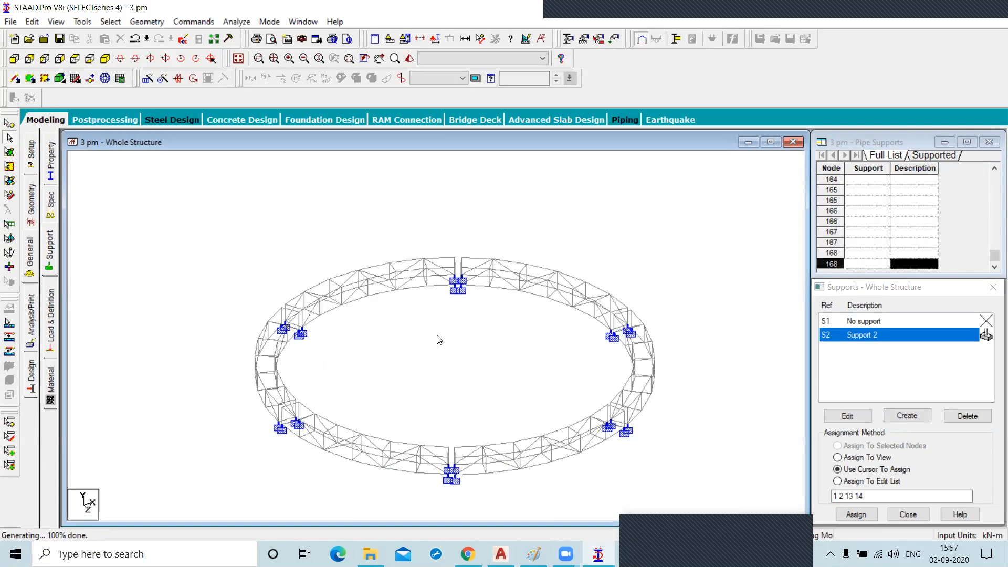
scroll(458, 266, up, 3)
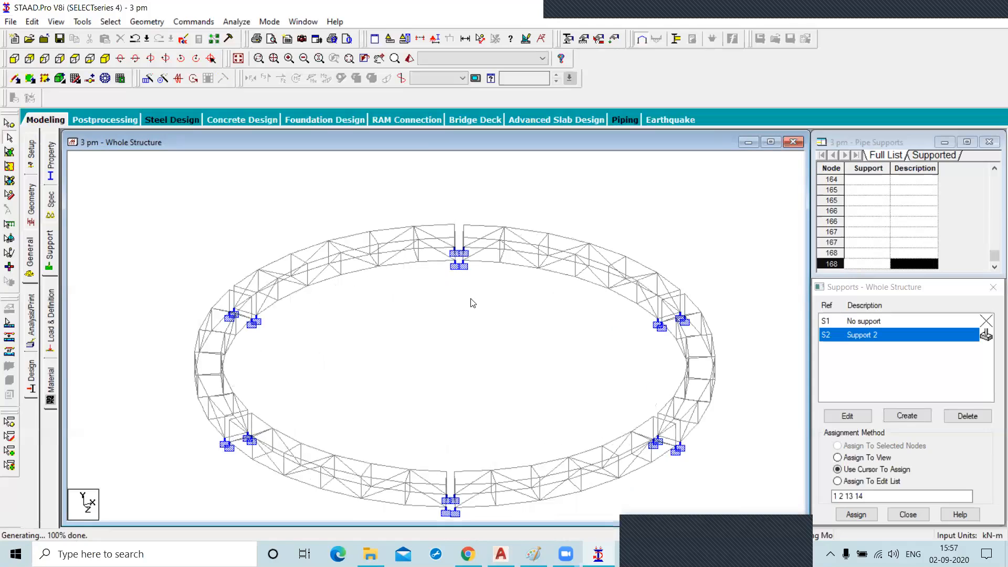
scroll(471, 303, up, 2)
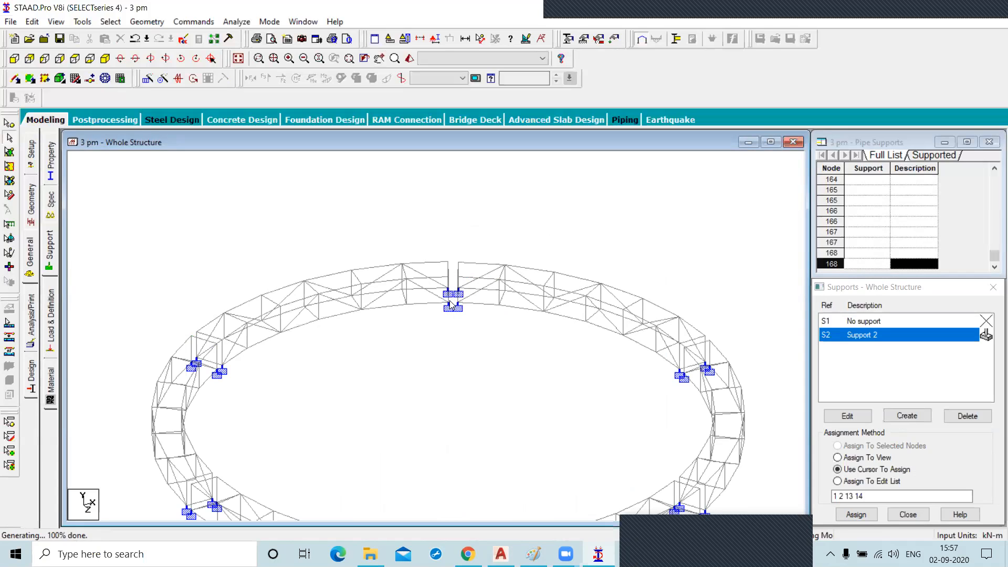
scroll(445, 366, down, 1)
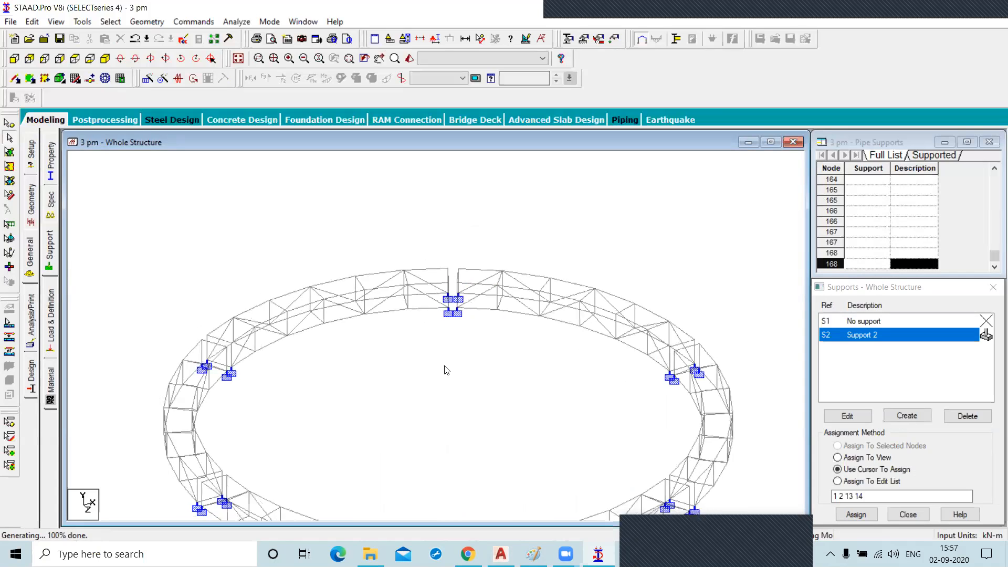
scroll(444, 366, down, 1)
scroll(469, 410, down, 2)
middle_drag(469, 409, 489, 326)
scroll(503, 336, down, 1)
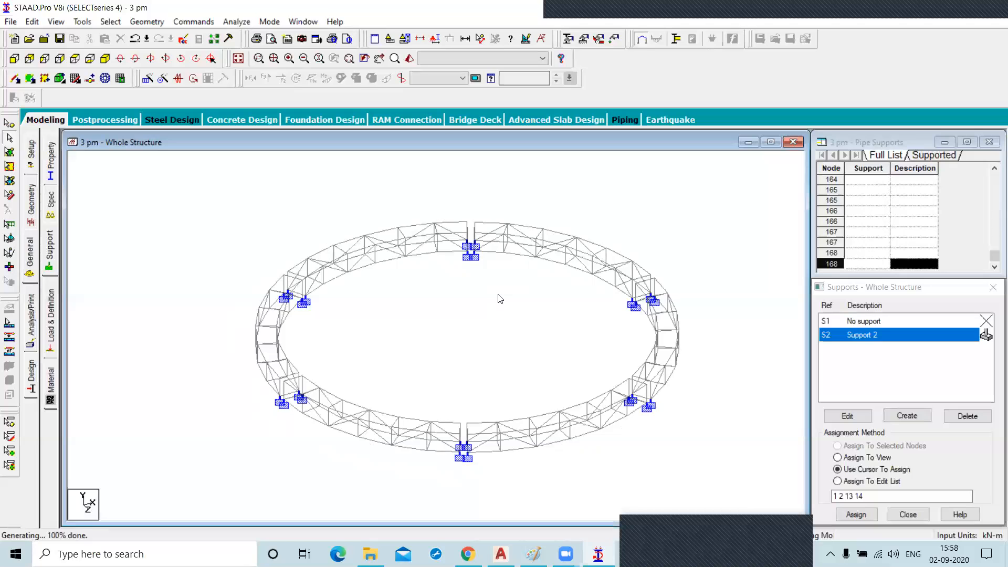
click(642, 525)
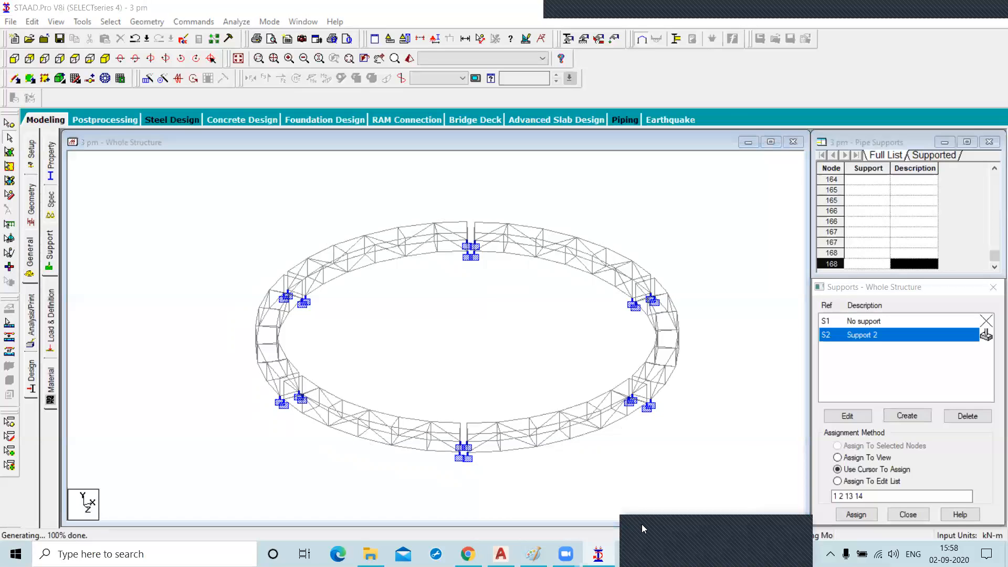
mouse_move(642, 524)
mouse_down()
mouse_move(764, 405)
mouse_move(697, 407)
mouse_up()
click(227, 235)
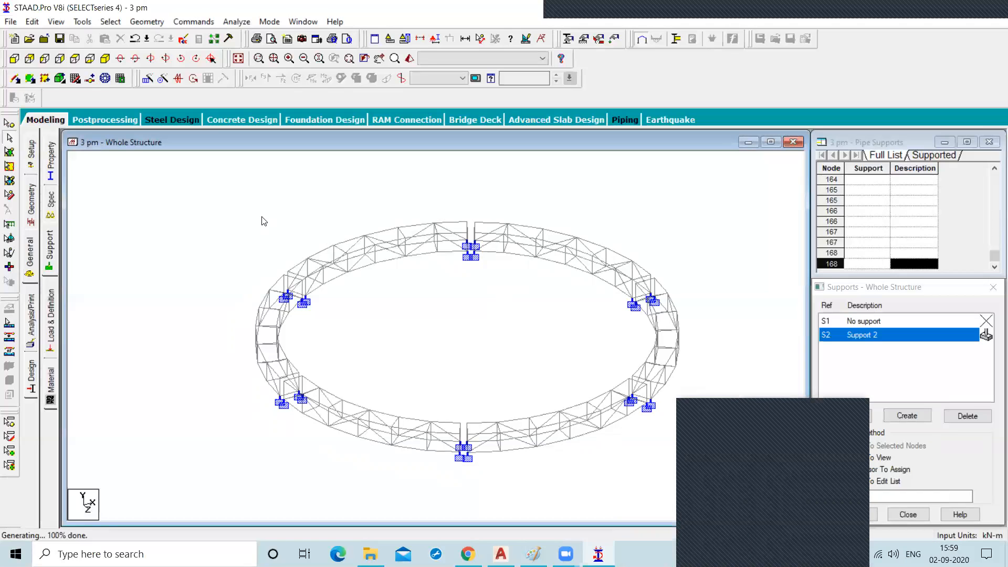
click(147, 21)
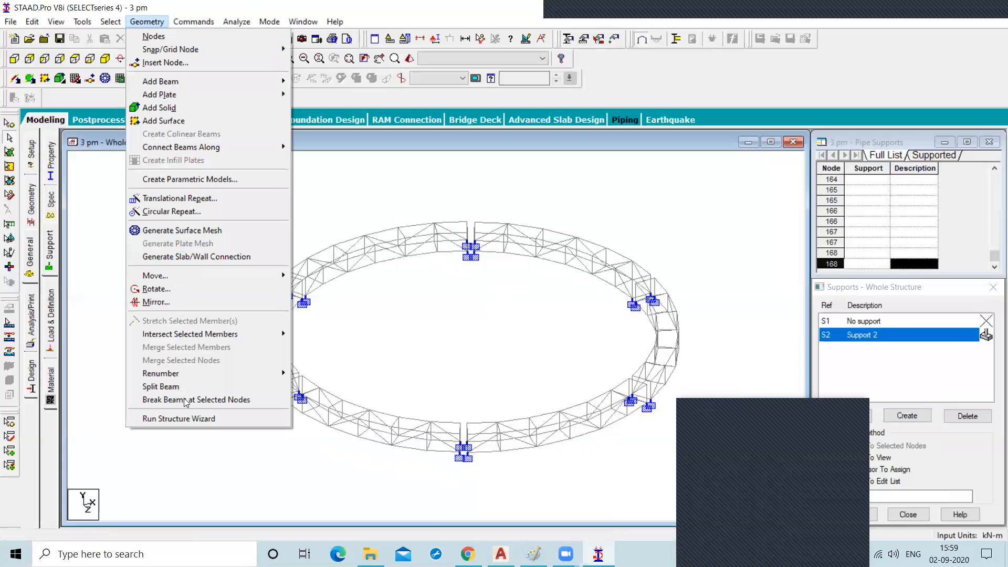
click(431, 362)
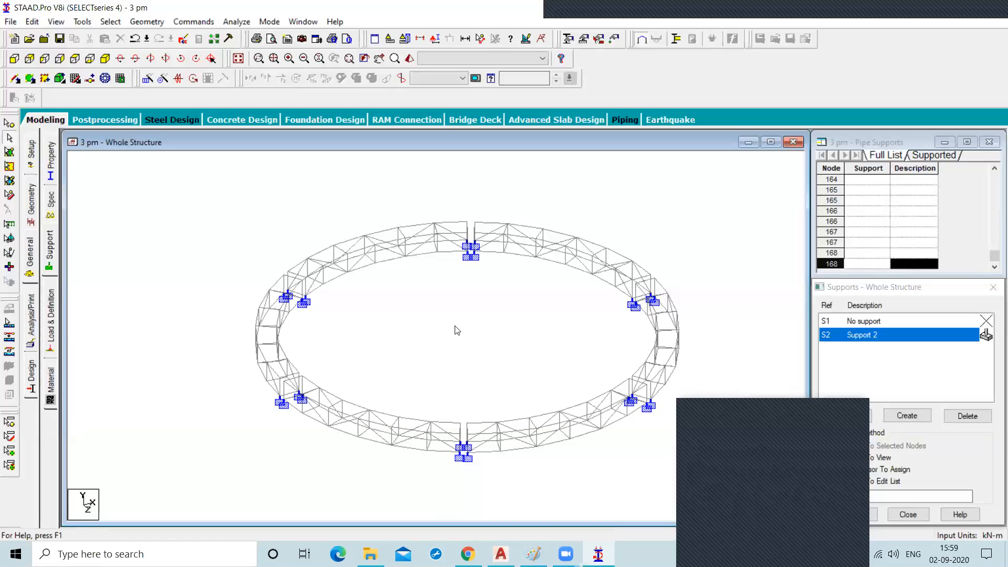
scroll(457, 330, down, 3)
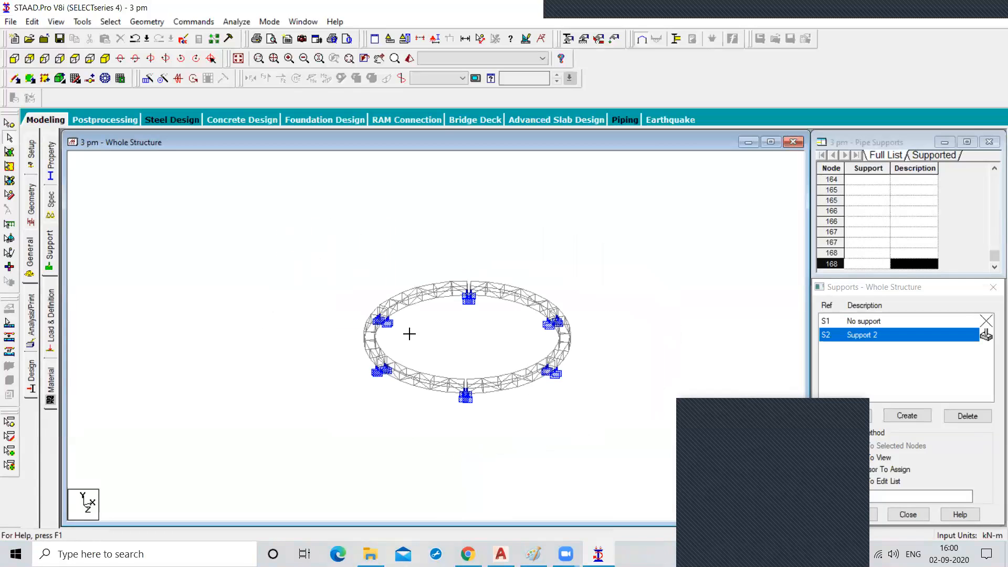
Delete all beams of the repeated ring together with their orphaned nodes, and save the structure
key(ctrl+a)
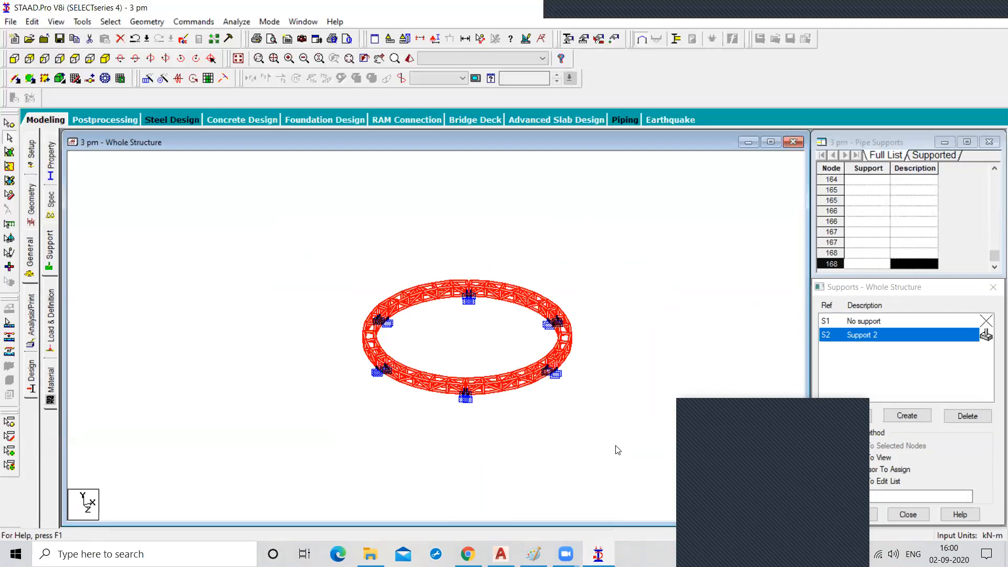
key(Delete)
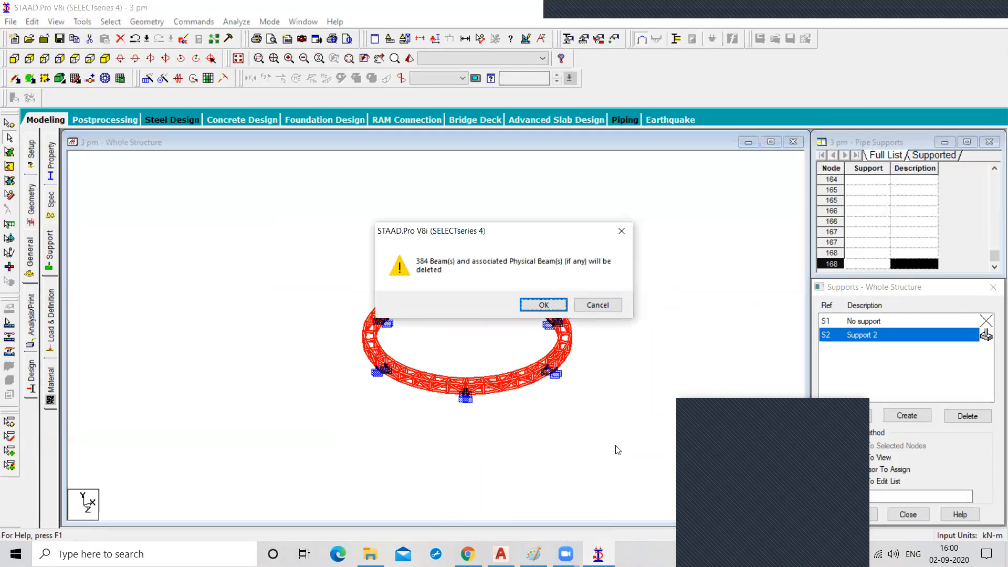
key(Return)
key(Return)
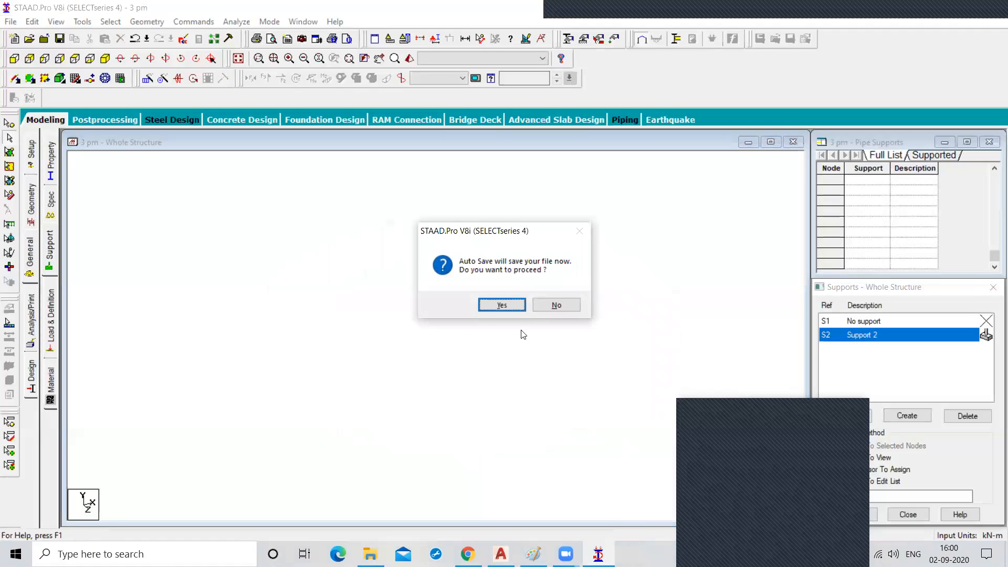
click(505, 306)
click(423, 298)
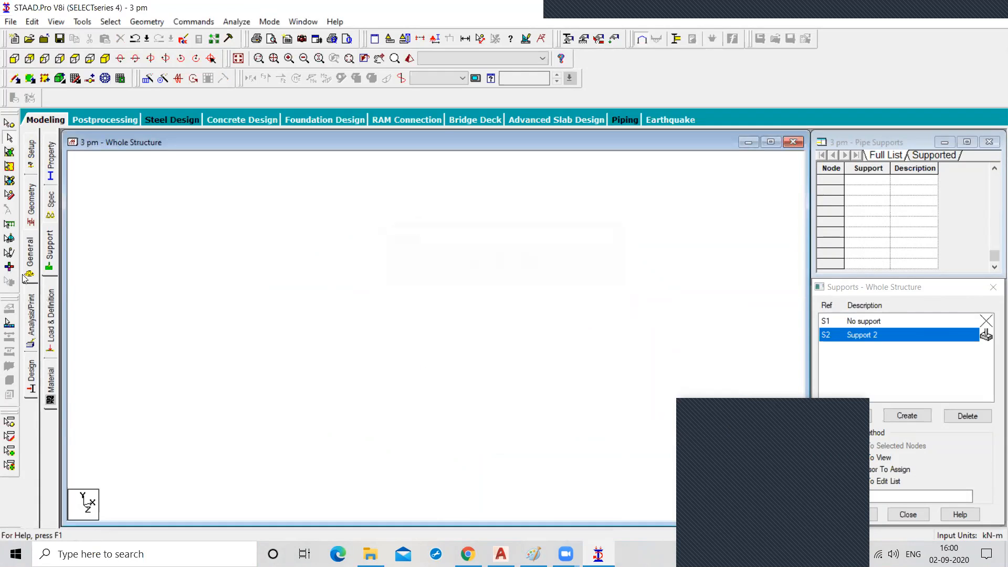
Return to beam geometry modelling and activate the Default Grid (Linear) in place of the radial grid
click(31, 216)
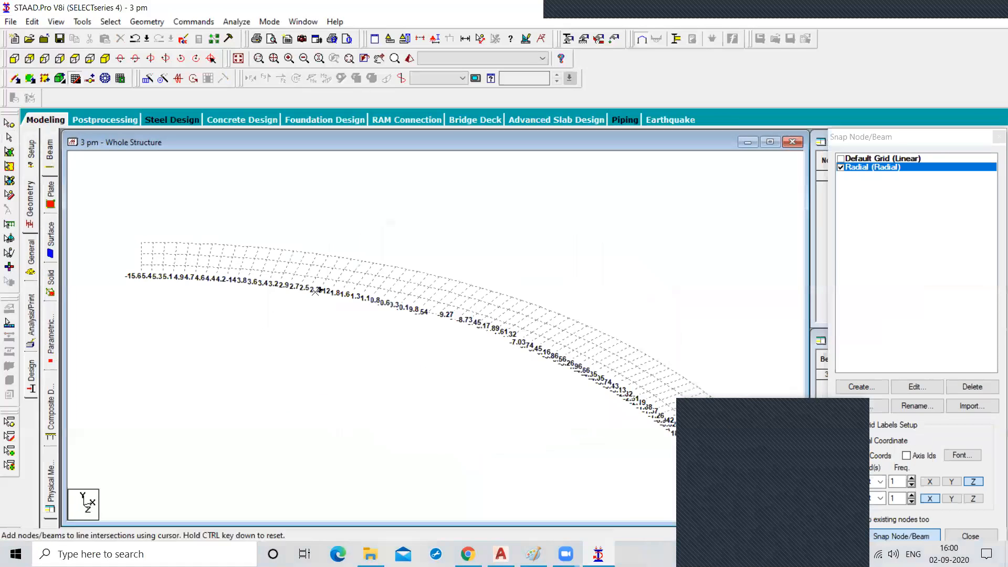
click(841, 159)
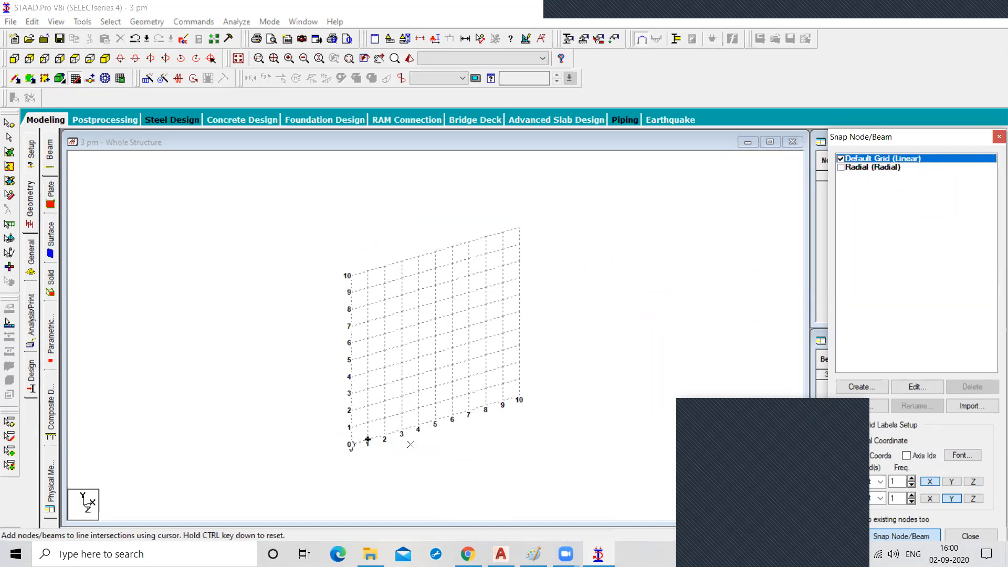
scroll(443, 448, up, 1)
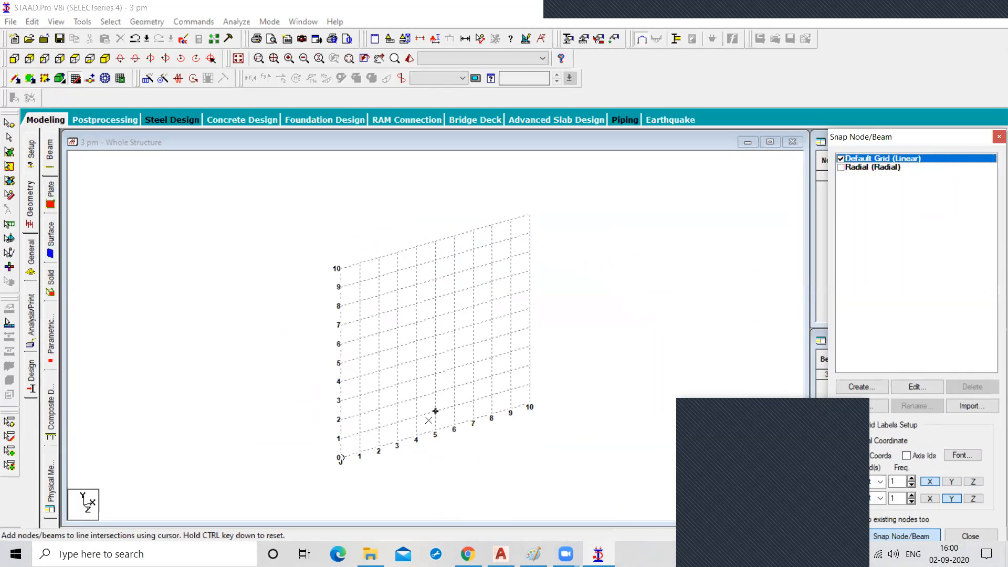
Open the Structure Wizard, view the Composite Models prototypes, and set the model type back to Truss Models
click(148, 20)
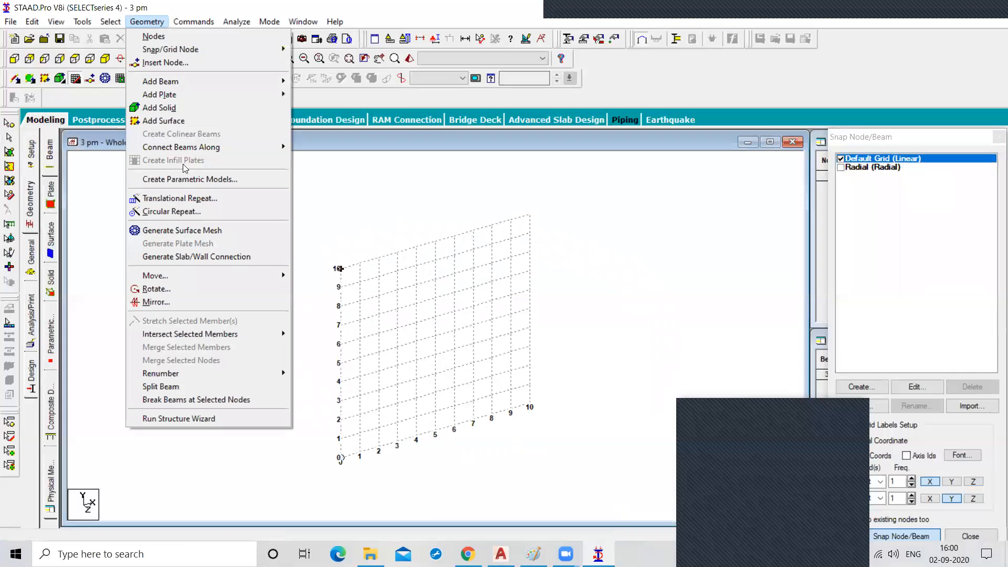
click(202, 420)
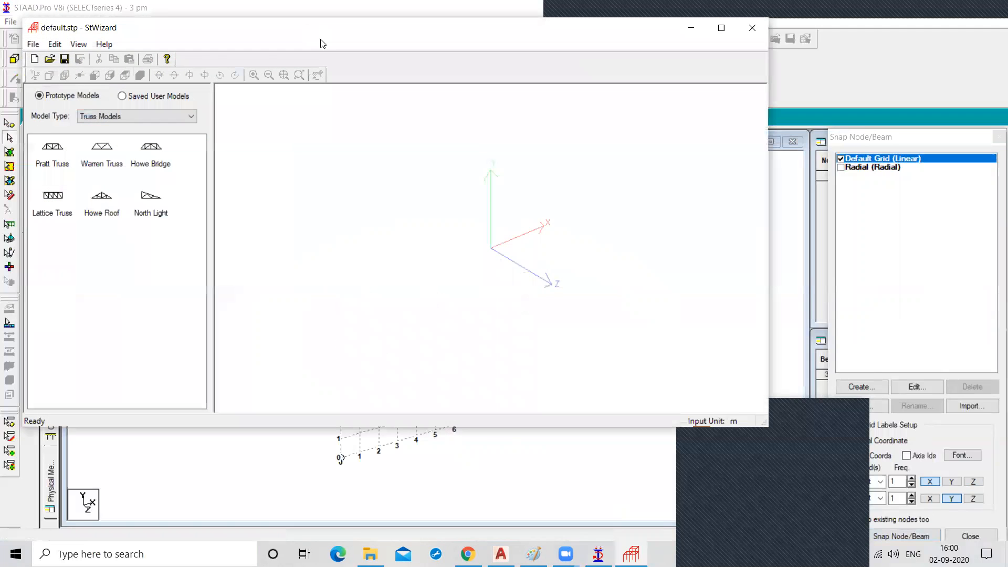
drag(322, 44, 413, 112)
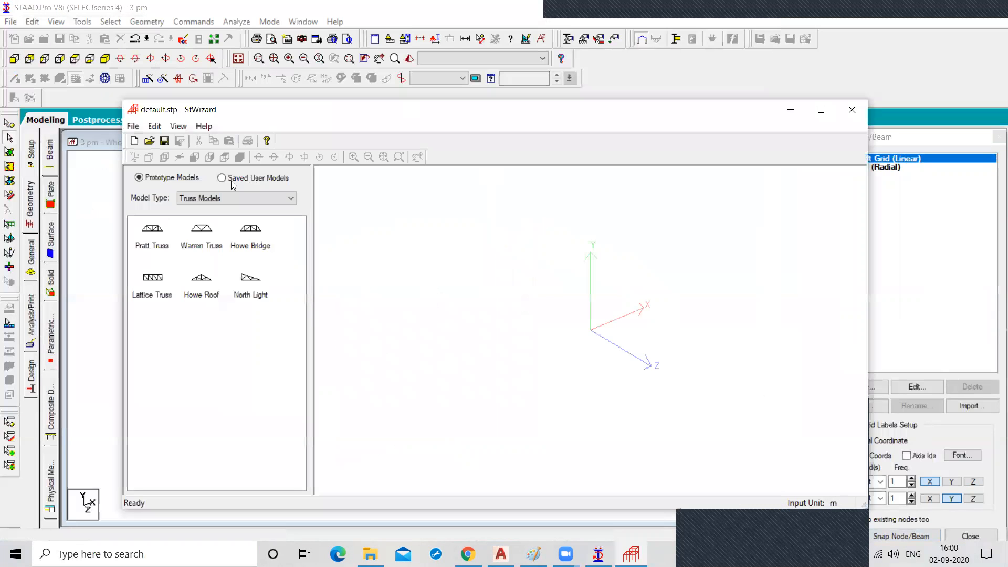
click(204, 204)
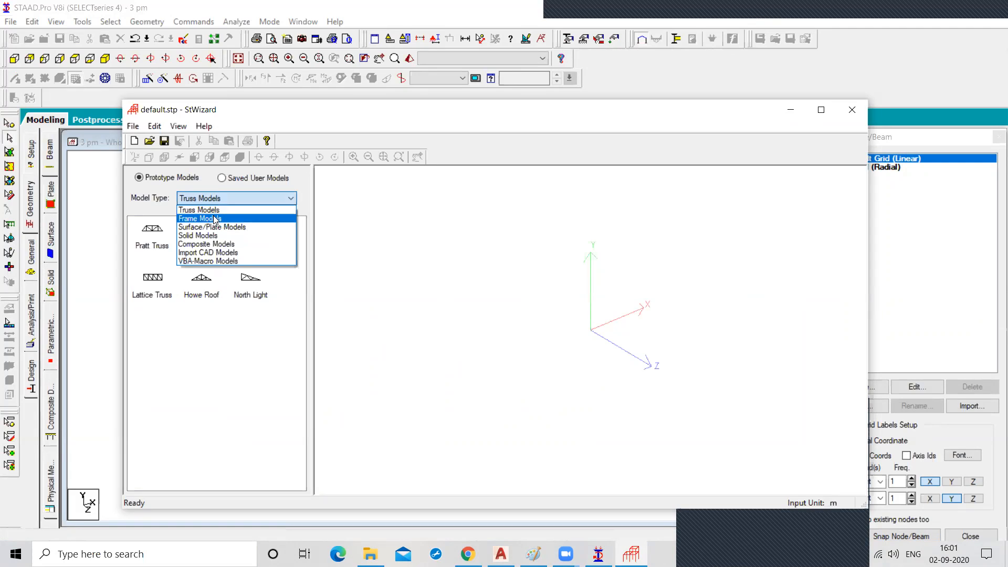
click(216, 244)
click(231, 198)
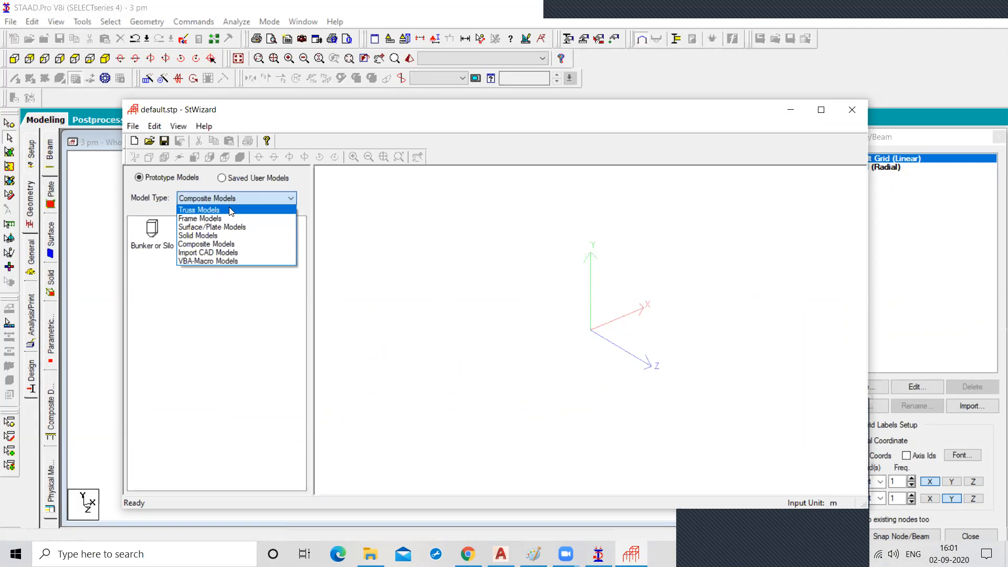
click(230, 210)
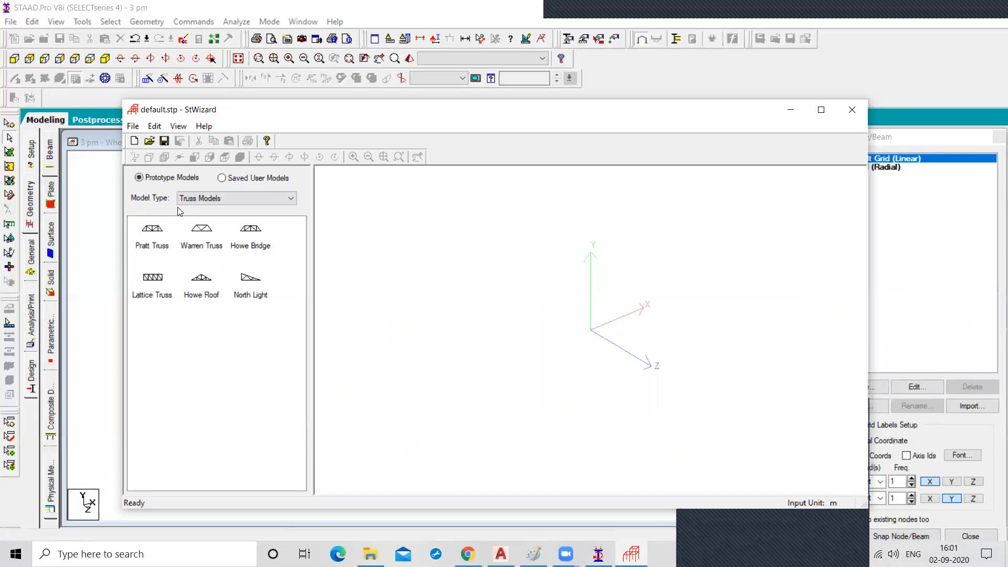
Place a Howe Roof prototype in the wizard's model area to bring up its parameters
click(159, 246)
click(198, 286)
drag(238, 308, 509, 312)
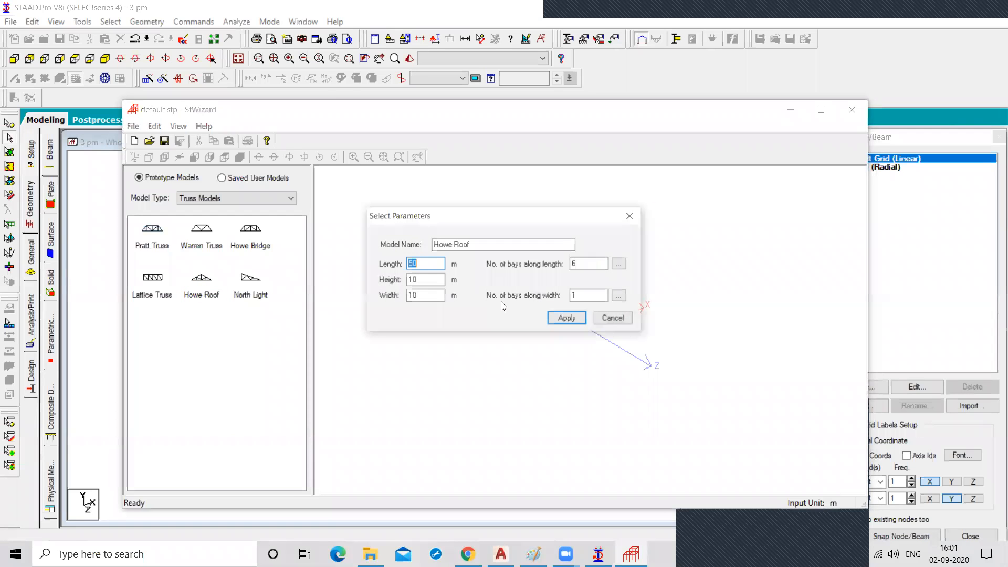
click(424, 258)
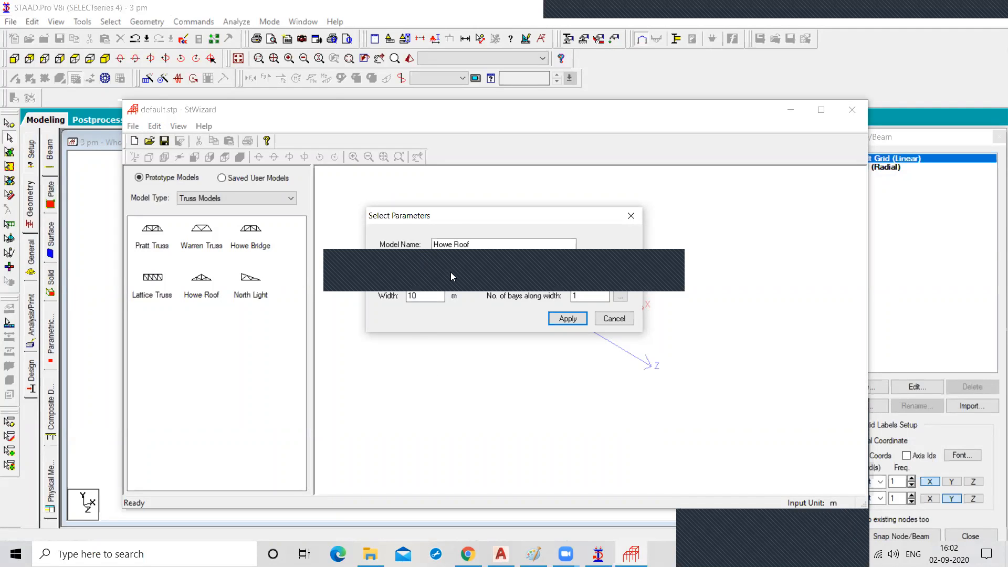
drag(461, 223, 463, 210)
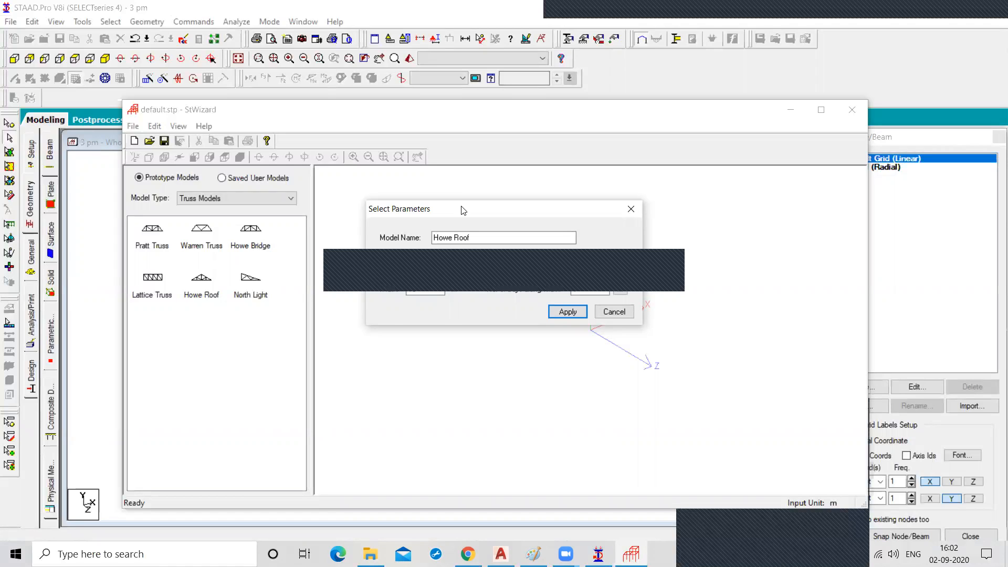
drag(463, 209, 466, 265)
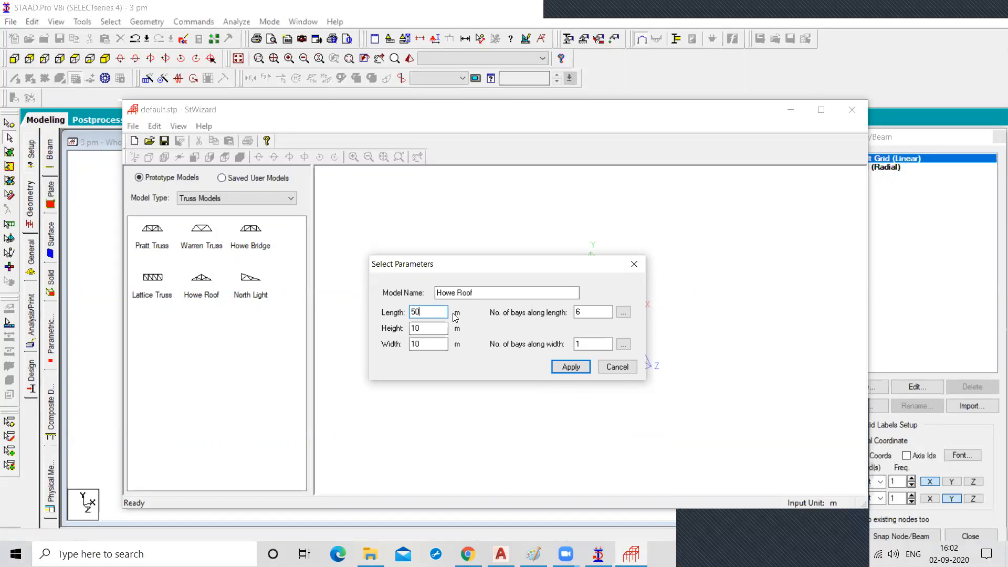
Set the Howe roof to 5 bays along the length and 2 bays along the width
click(427, 325)
double_click(577, 344)
text(2)
click(623, 312)
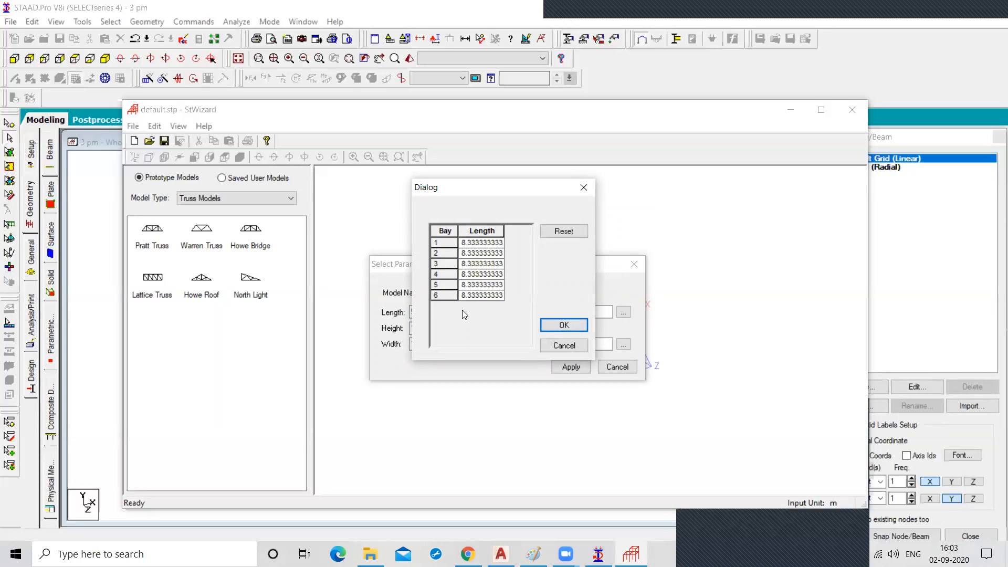
click(583, 188)
double_click(586, 311)
text(5)
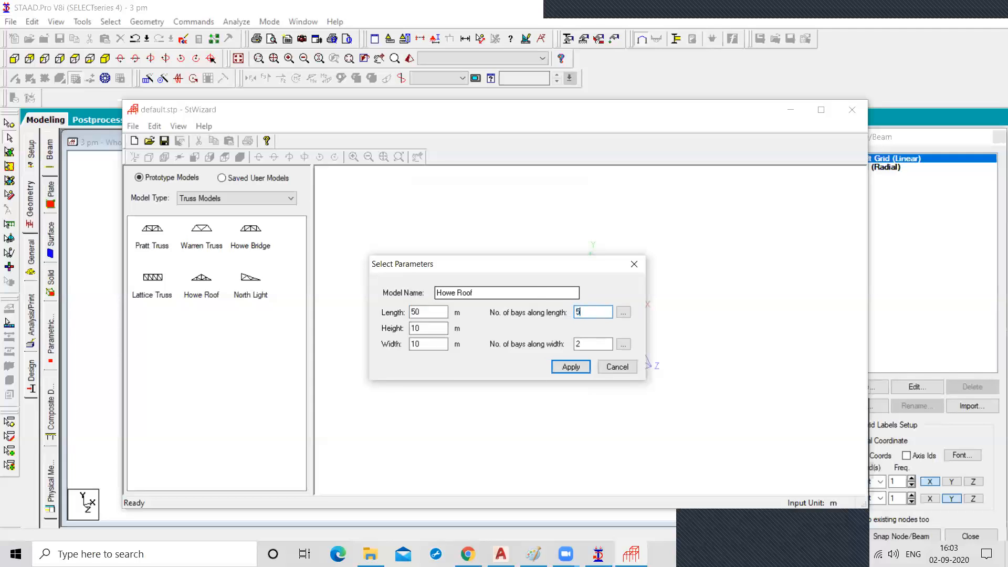
click(586, 345)
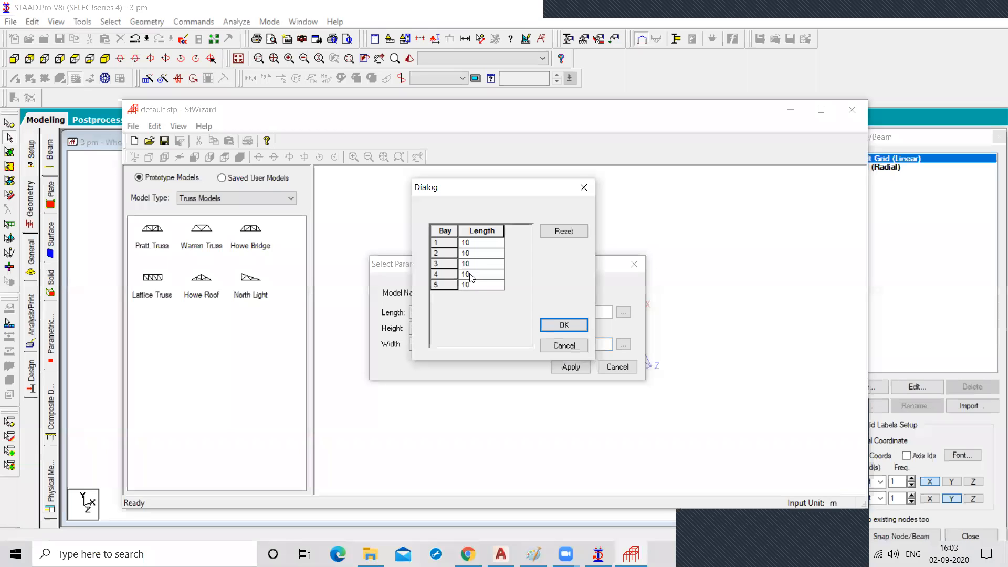
Accept 10 m for each of the five bays along the length and generate the Howe roof truss
click(475, 254)
click(477, 265)
click(478, 275)
click(479, 285)
click(571, 323)
click(571, 366)
drag(560, 411, 518, 401)
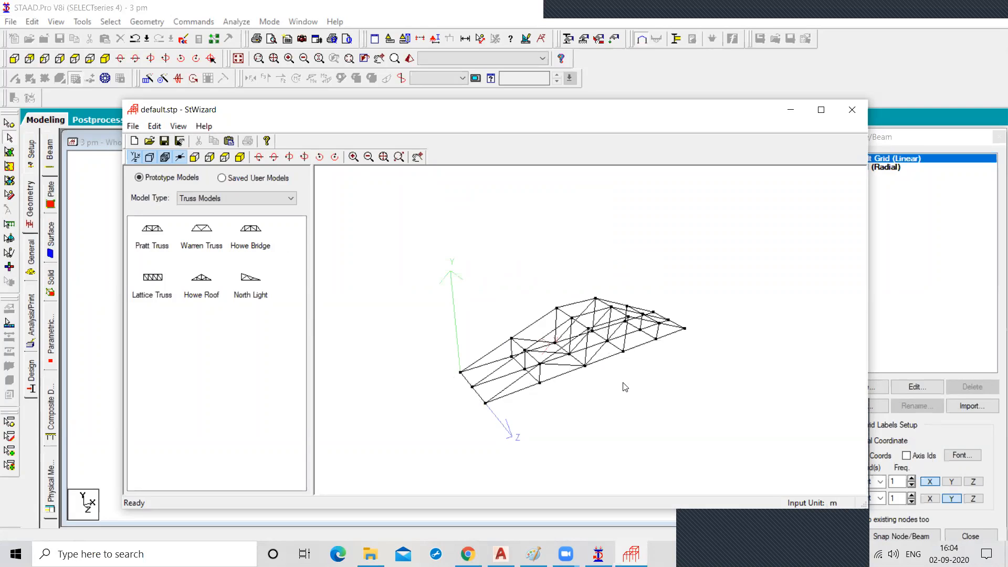
Close the wizard and merge the Howe roof prototype into the structure at X, Y and Z offsets of 0 m
click(852, 111)
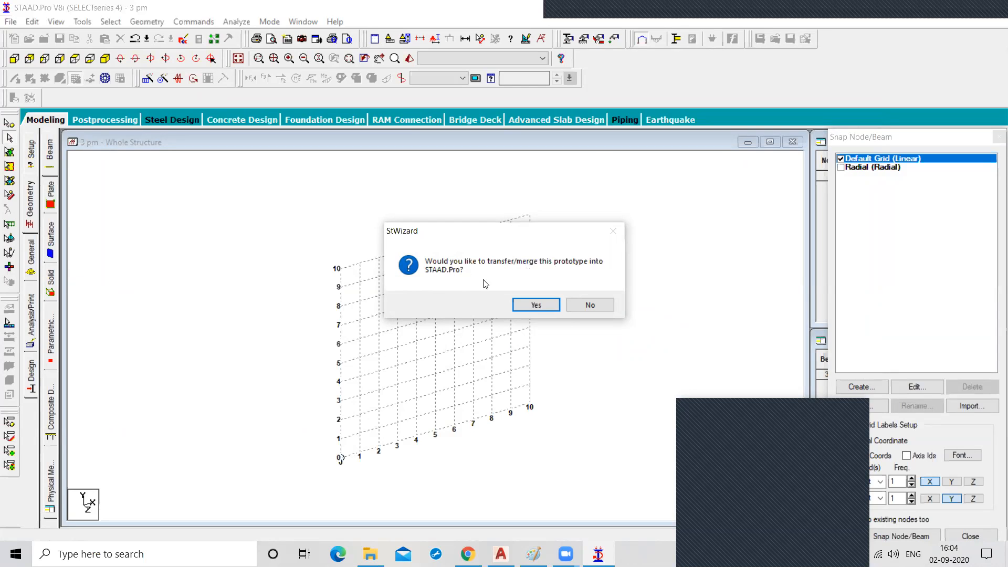
click(528, 306)
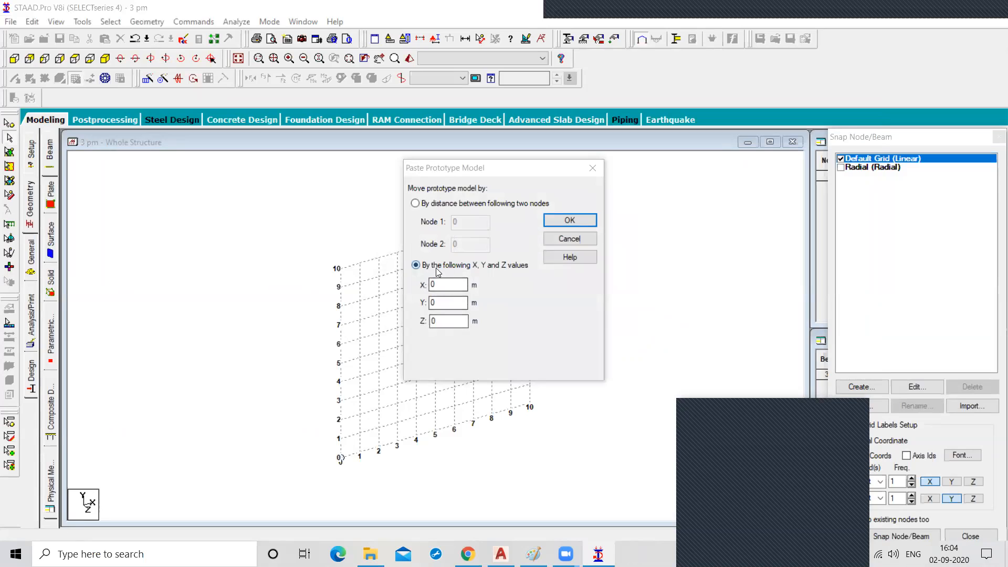
click(569, 221)
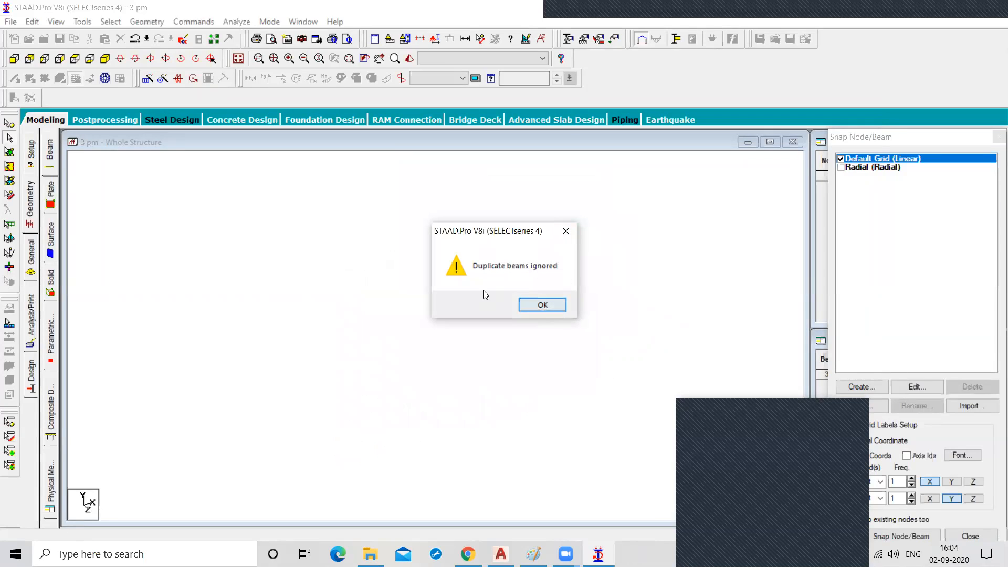
click(544, 305)
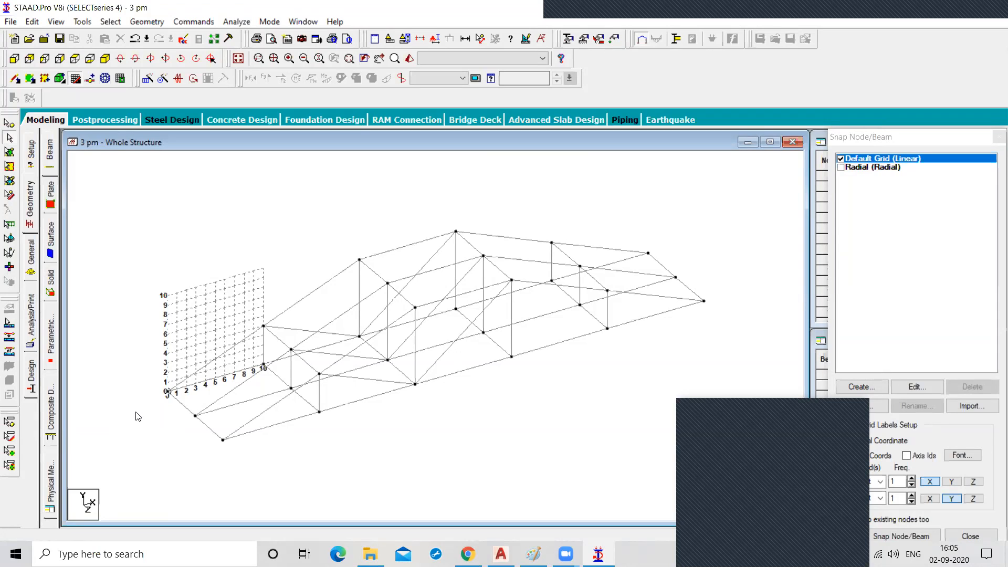
Save the structure containing the merged Howe roof truss through the auto-save request
scroll(279, 429, down, 2)
scroll(279, 428, down, 2)
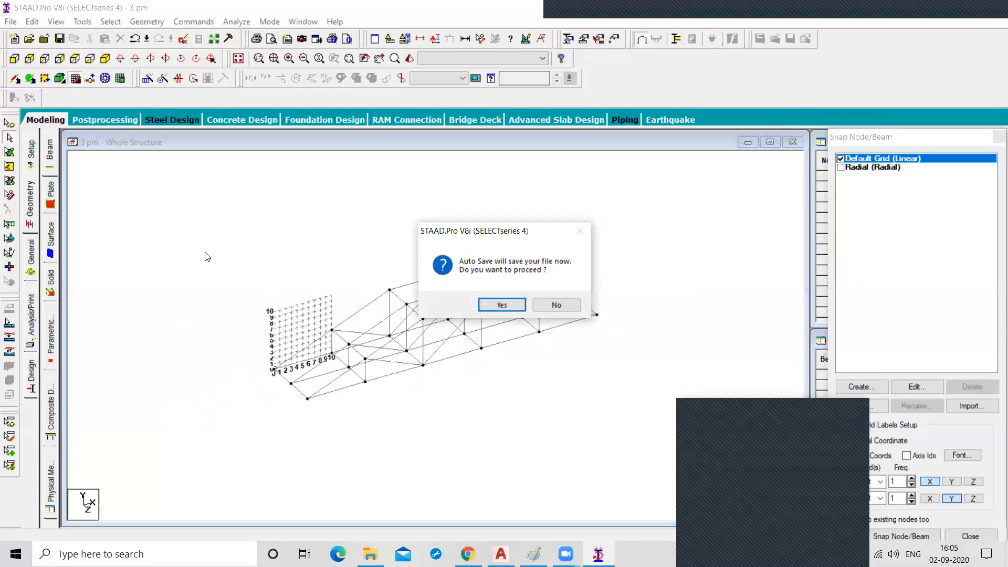
click(501, 305)
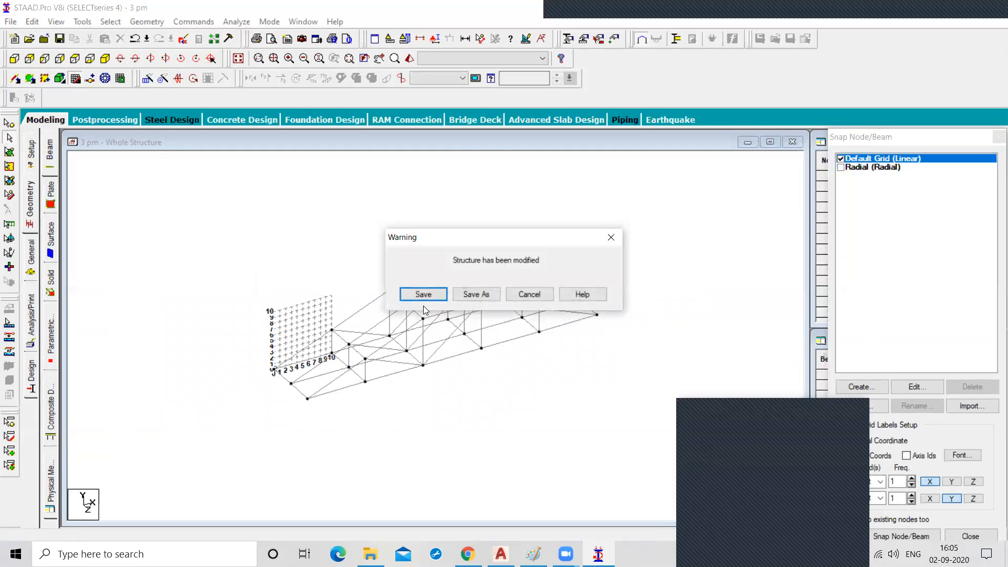
click(423, 295)
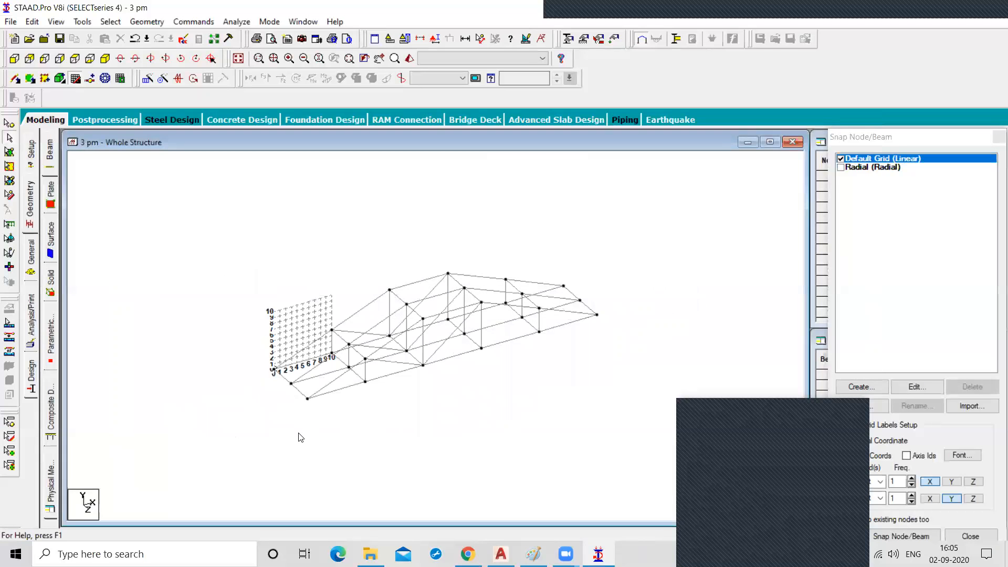
Select the whole Howe roof truss and delete its beams along with the unattached nodes
drag(615, 439, 615, 441)
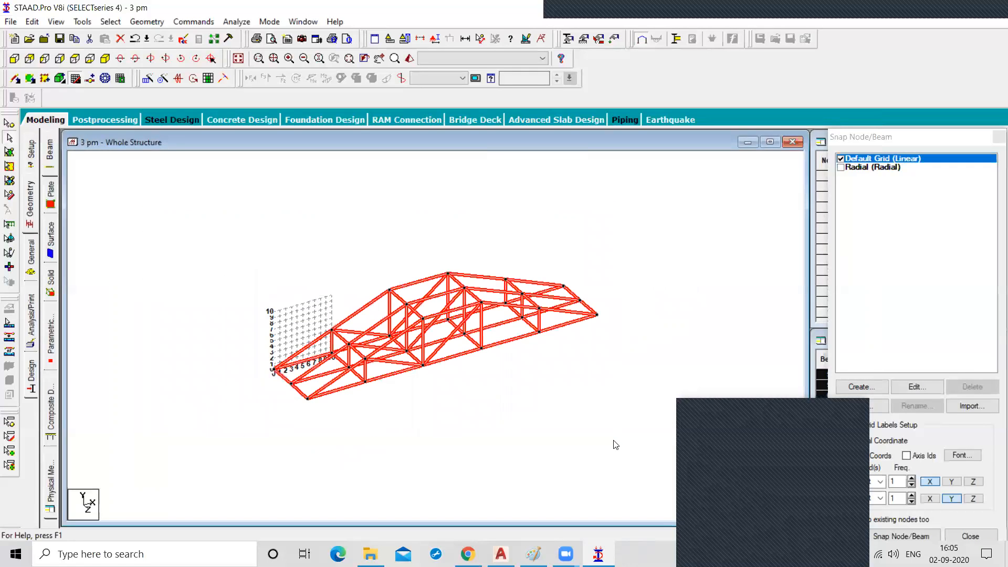
key(Delete)
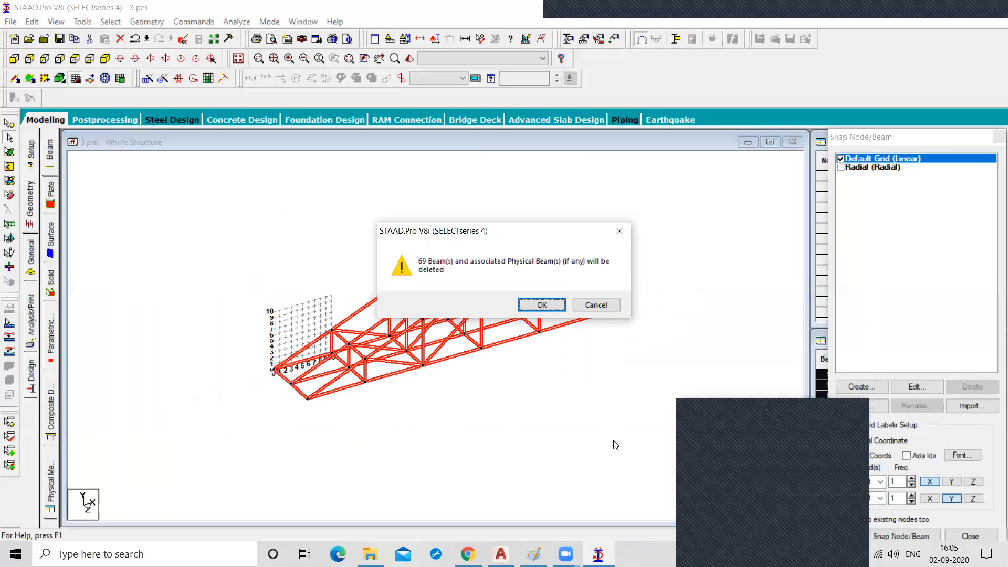
key(Return)
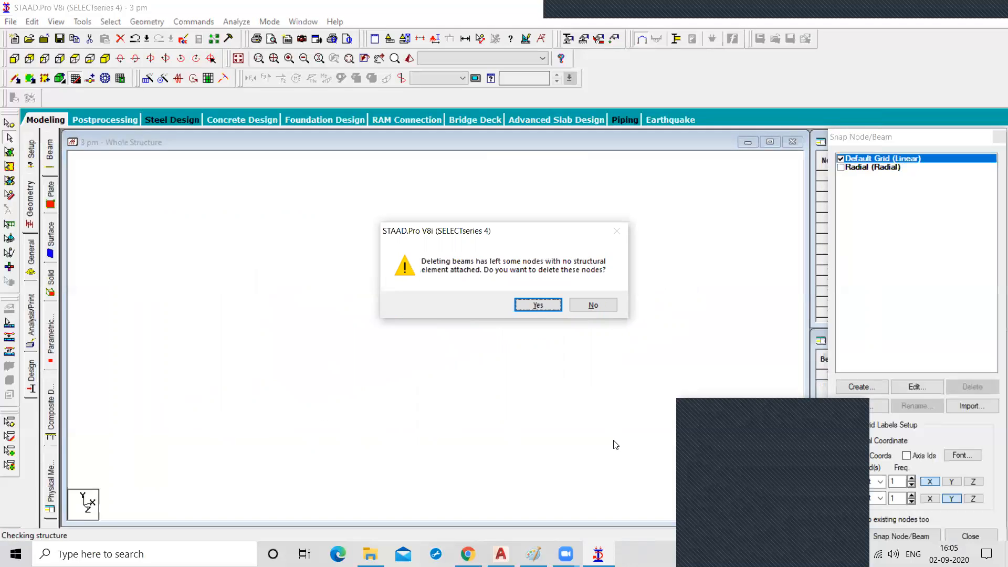
key(Return)
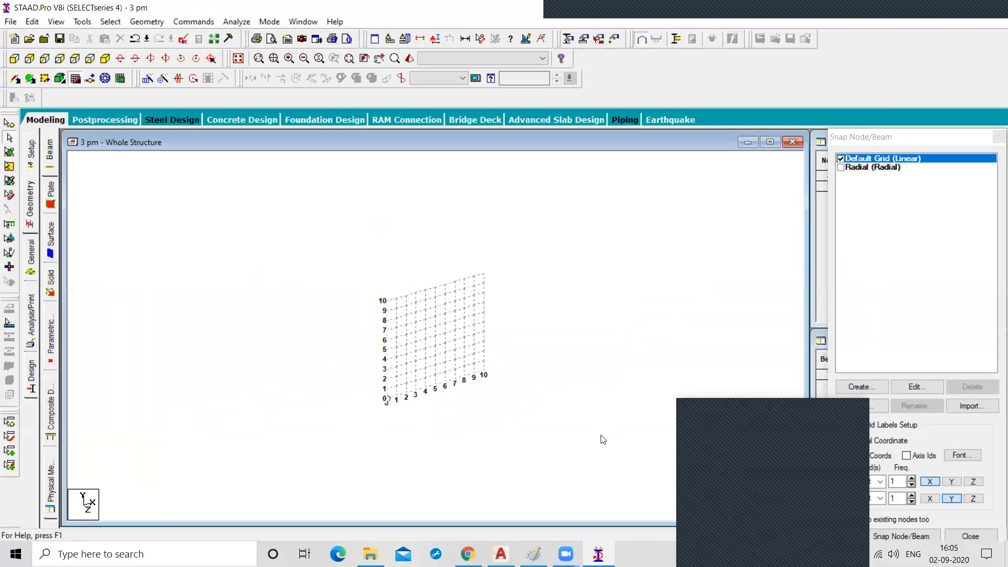
scroll(420, 375, up, 2)
middle_drag(427, 447, 427, 416)
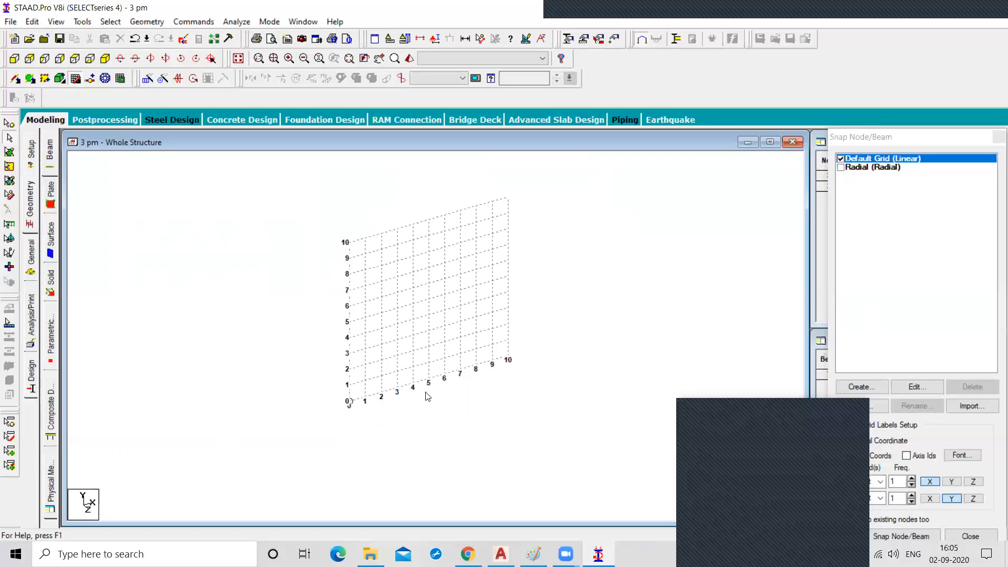
Launch the Structure Wizard, switch the prototype model type to Frame Models and open the Bay Frame parameters
click(145, 25)
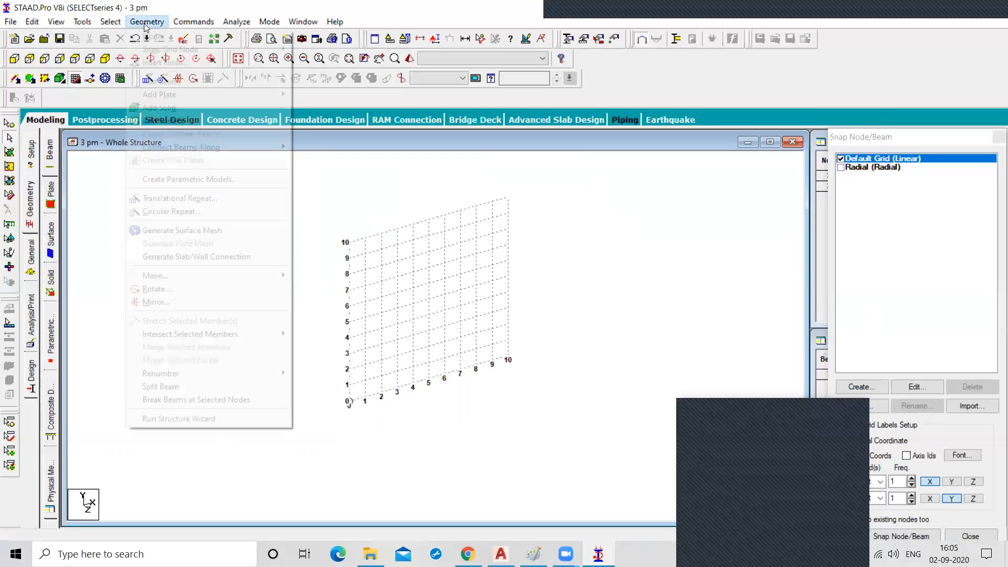
click(191, 421)
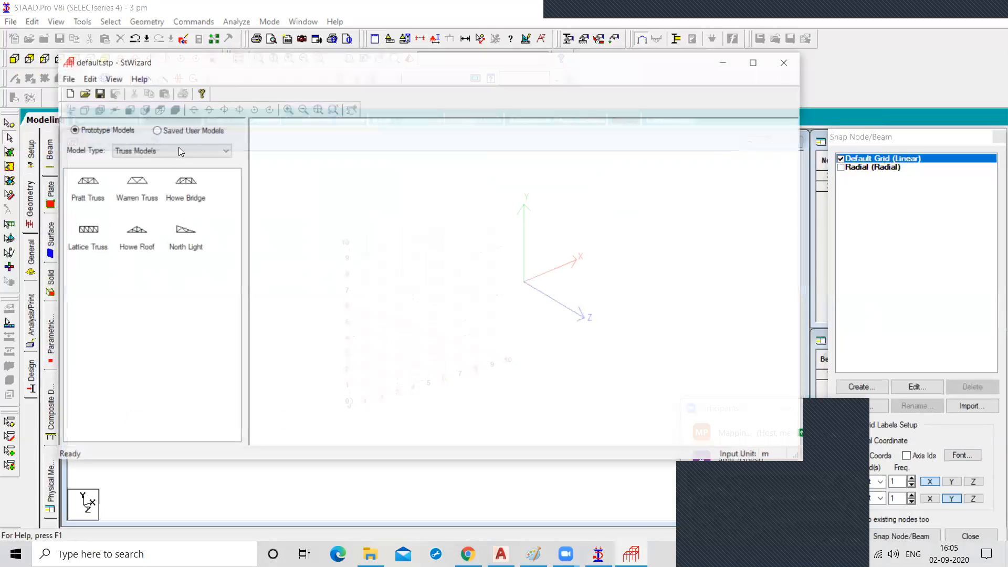
click(179, 152)
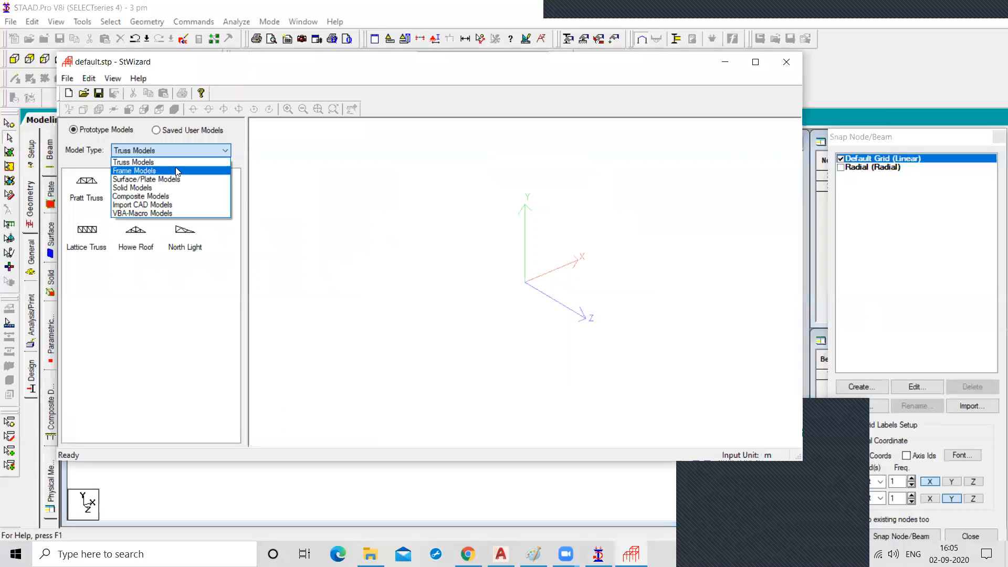
click(178, 171)
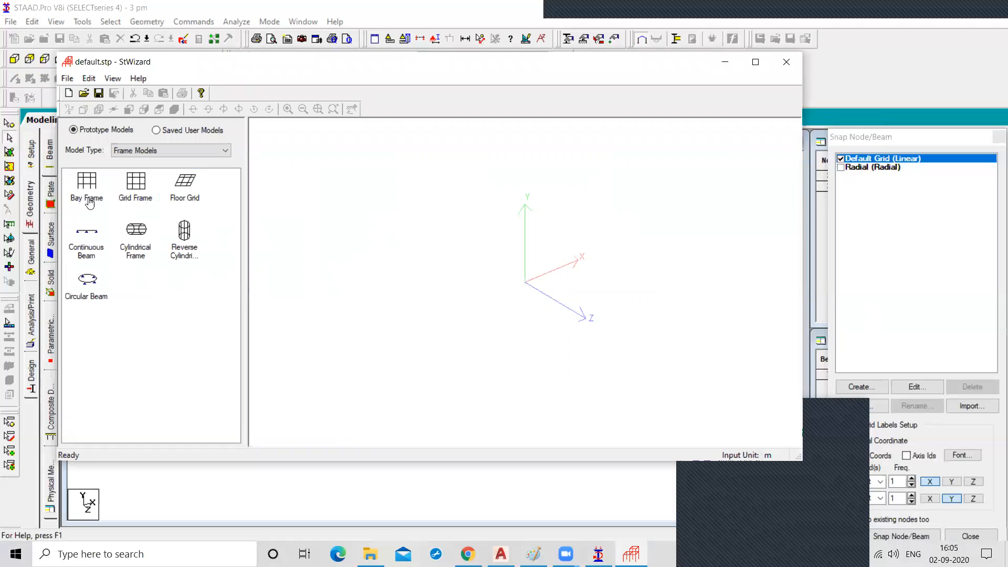
drag(87, 188, 457, 265)
Generate the bay frame with 12 m length, 15 m height, 12 m width and 4, 5 and 4 bays along them respectively
click(425, 264)
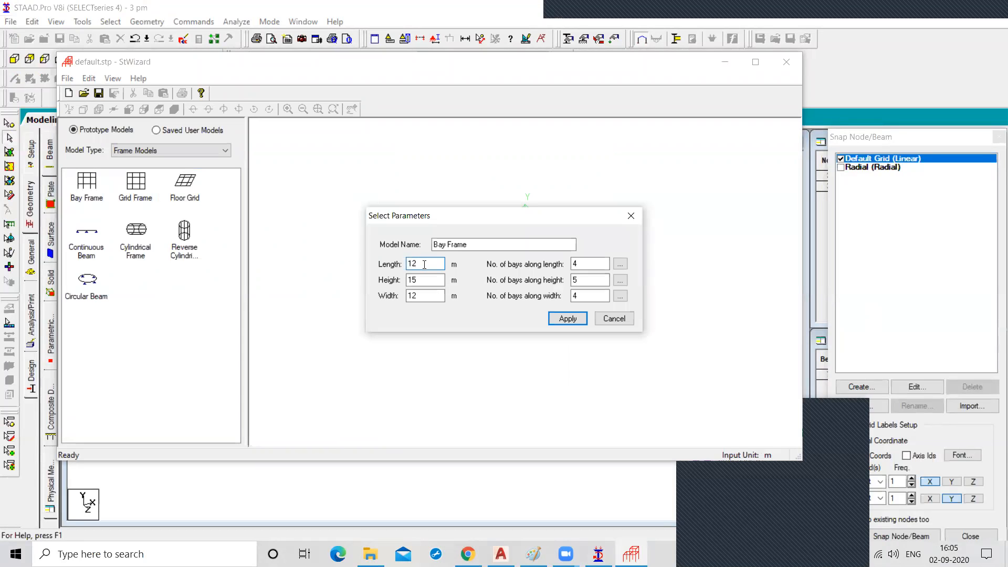
click(424, 280)
click(423, 292)
click(423, 264)
click(586, 264)
click(588, 277)
click(588, 297)
click(580, 316)
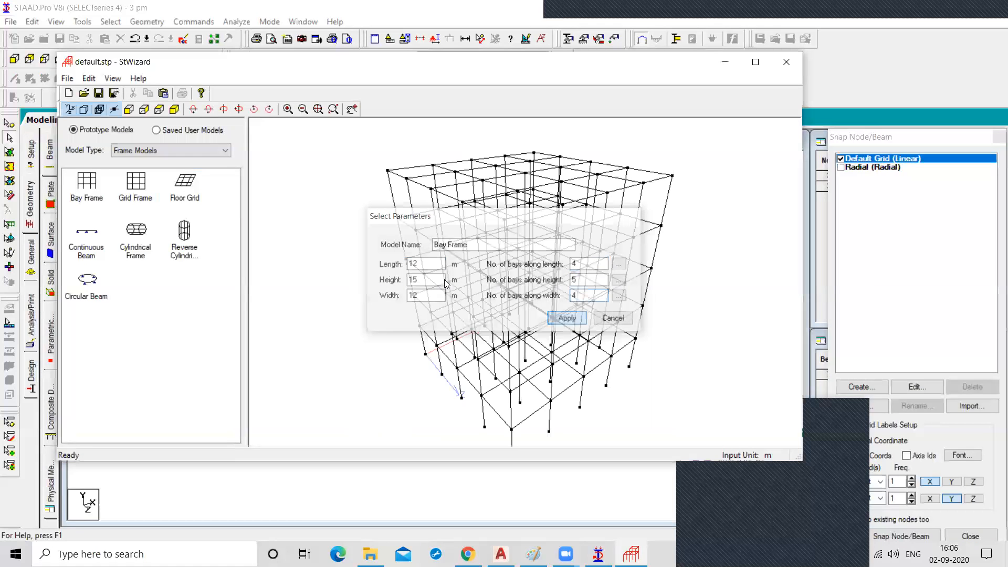
Close the wizard and merge the bay frame prototype into the structure at X, Y and Z offsets of 0 m
drag(596, 283, 493, 297)
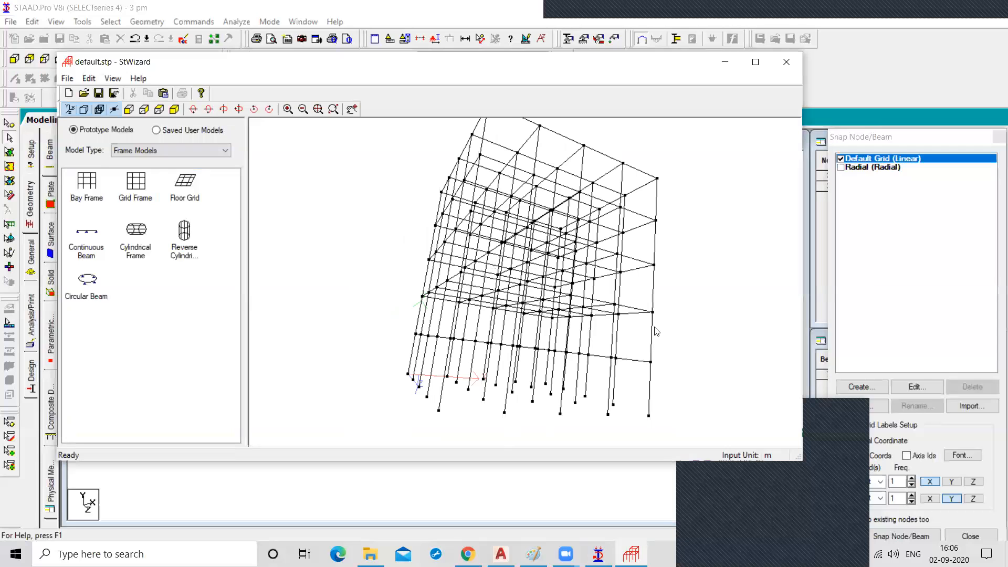
drag(654, 331, 673, 317)
drag(517, 432, 569, 408)
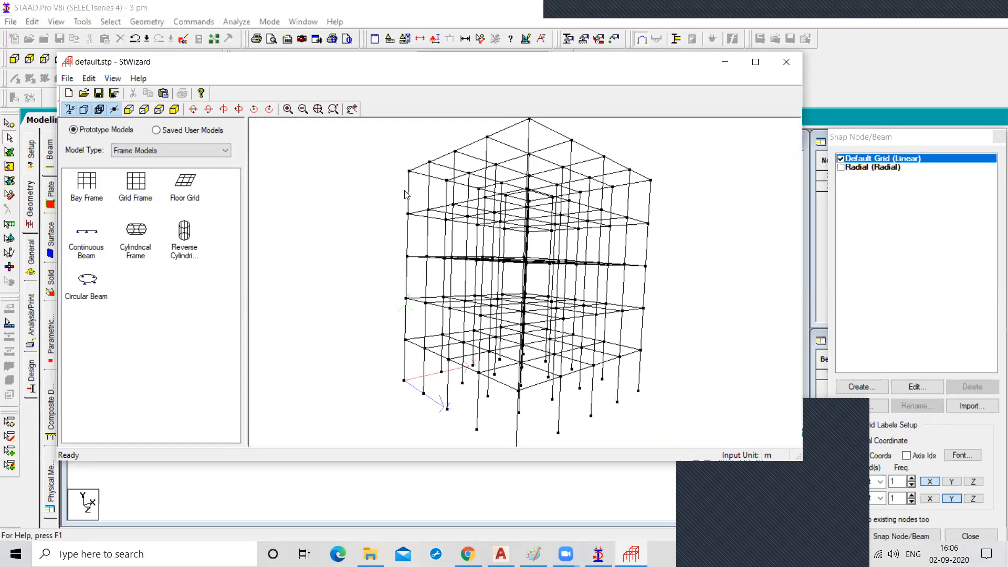
drag(337, 249, 414, 199)
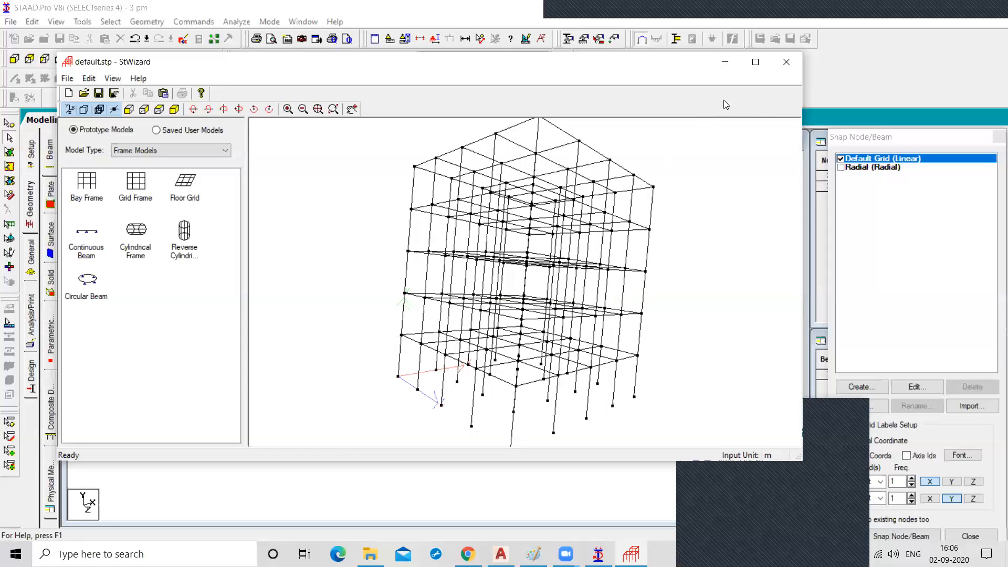
click(788, 62)
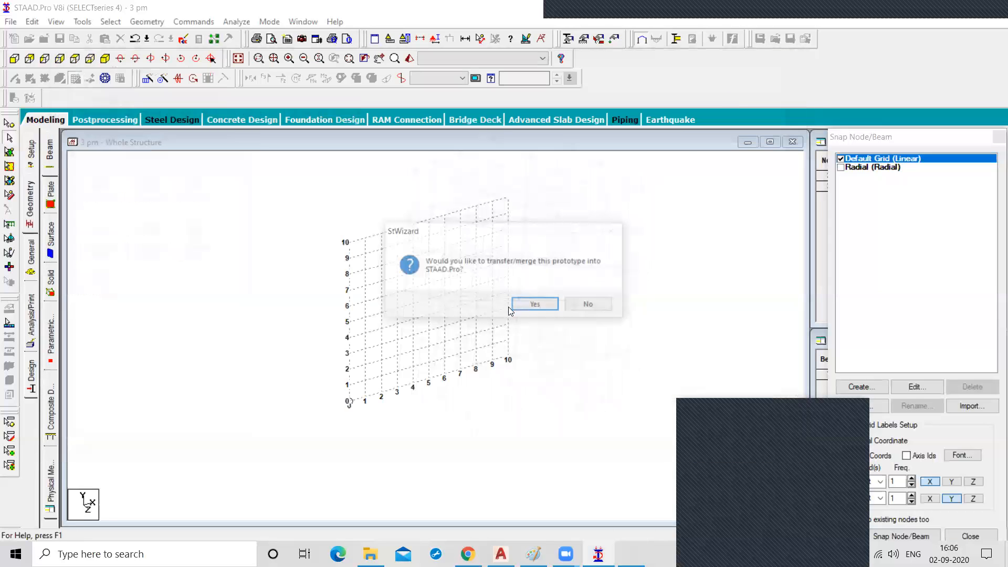
click(538, 306)
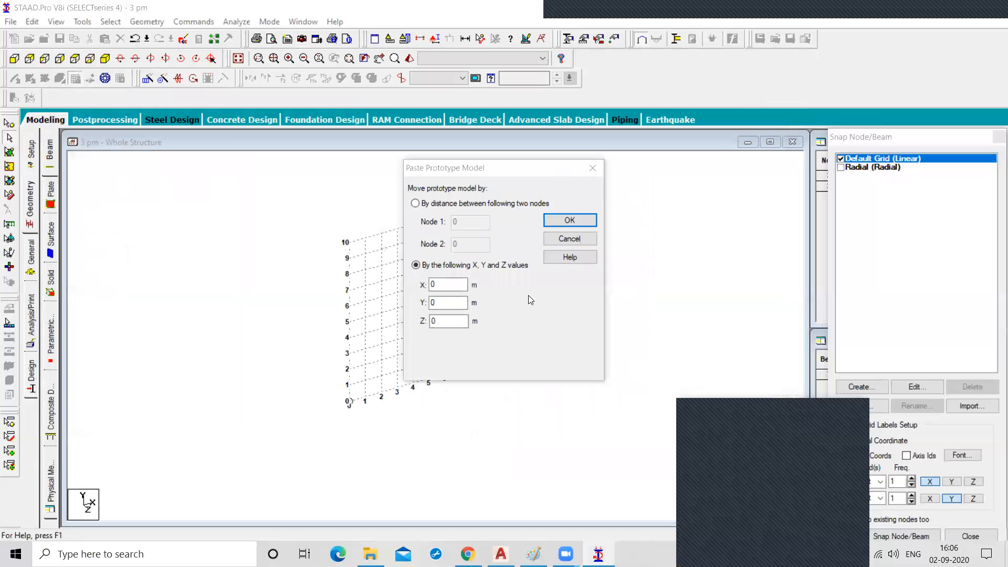
click(572, 219)
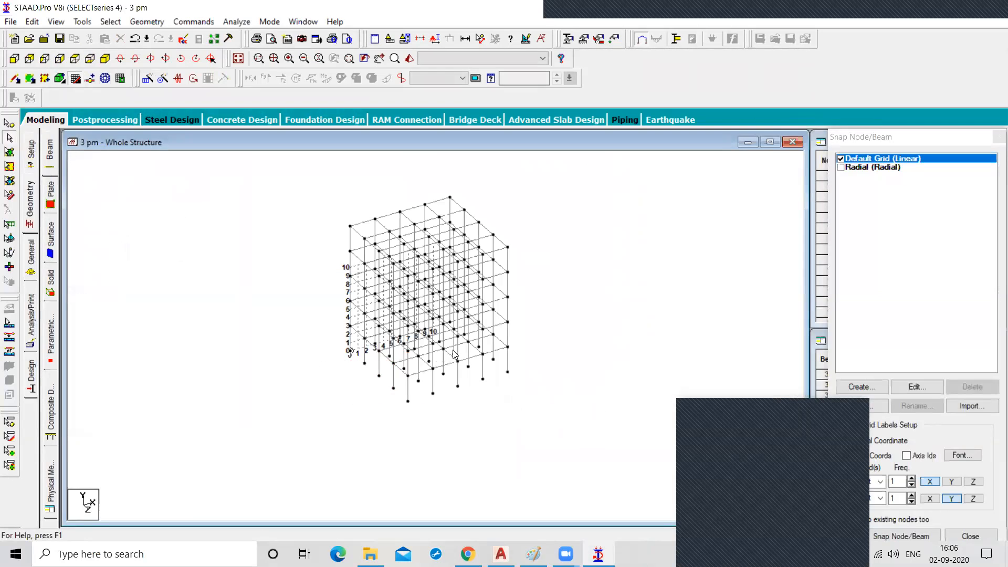
Examine the merged bay frame in front, back, side and plan views, finishing in the isometric view
click(14, 58)
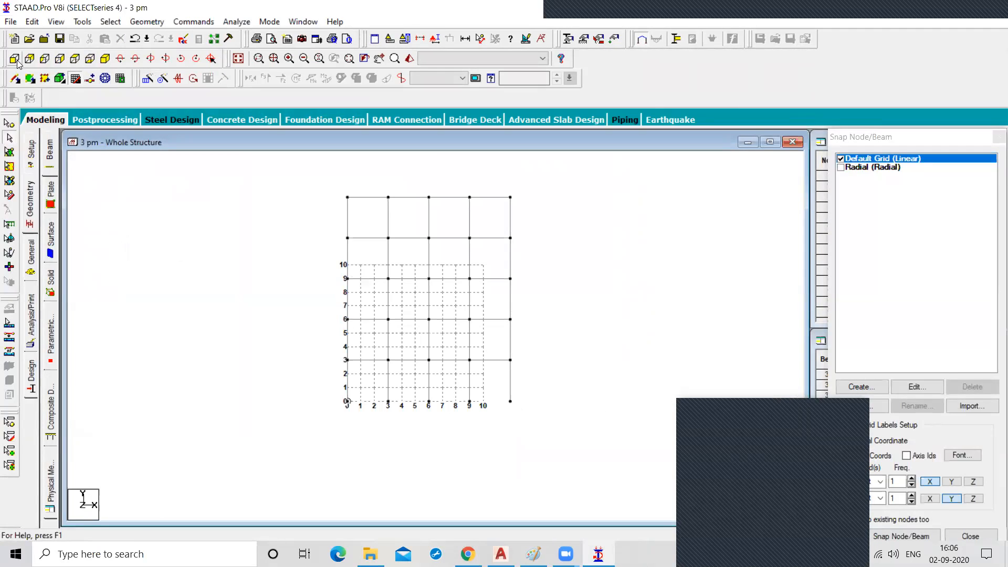
click(30, 59)
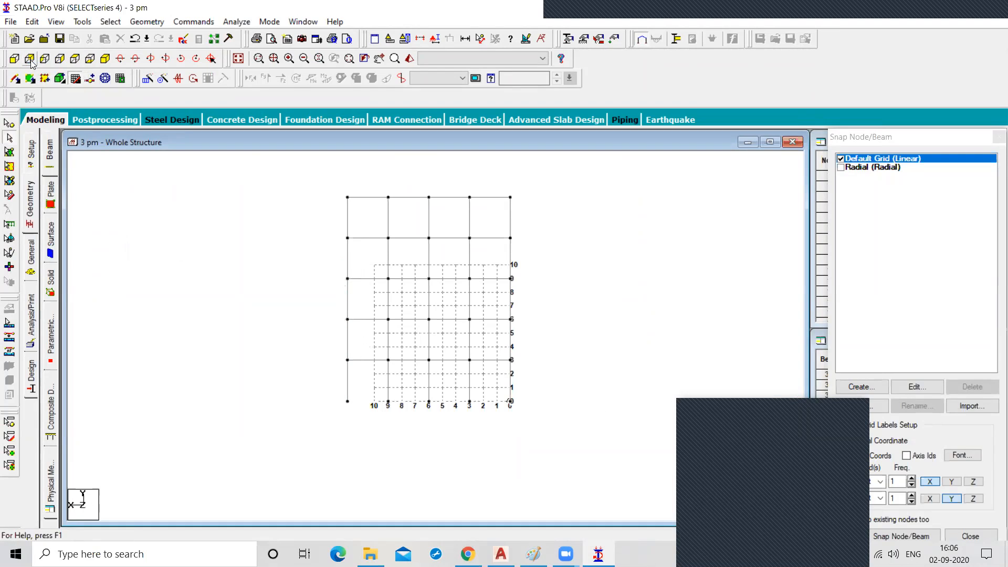
click(44, 61)
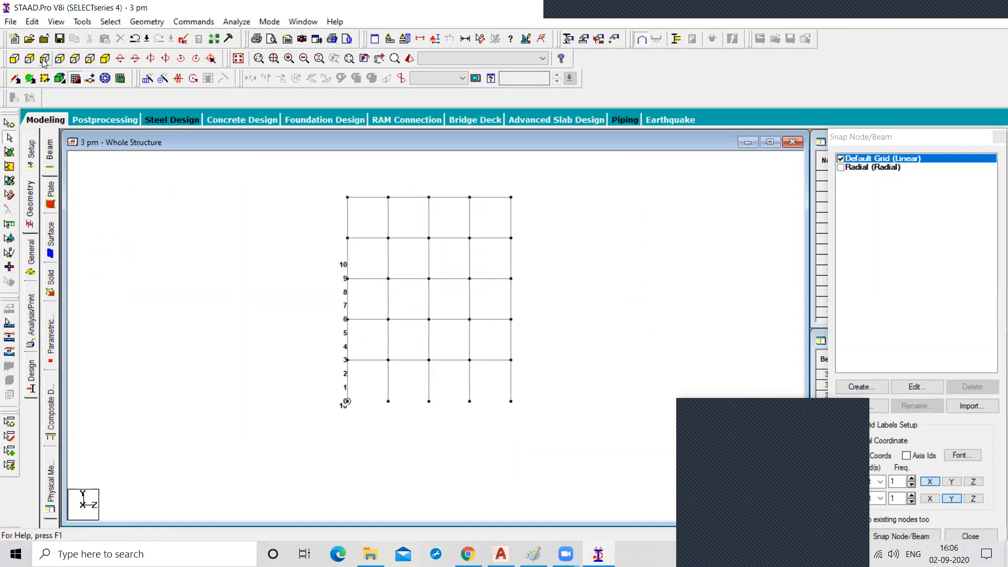
click(75, 61)
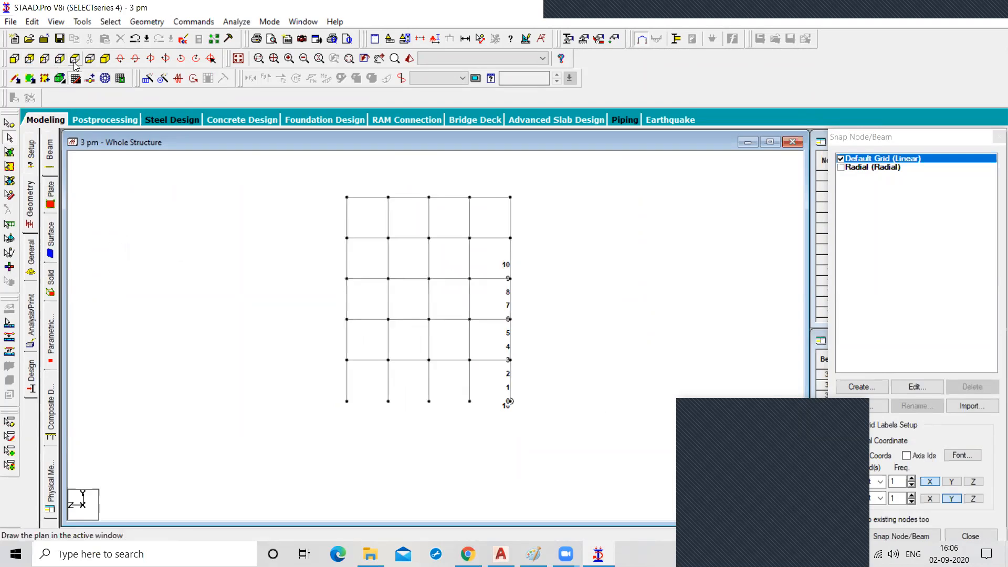
click(74, 61)
click(105, 59)
click(106, 59)
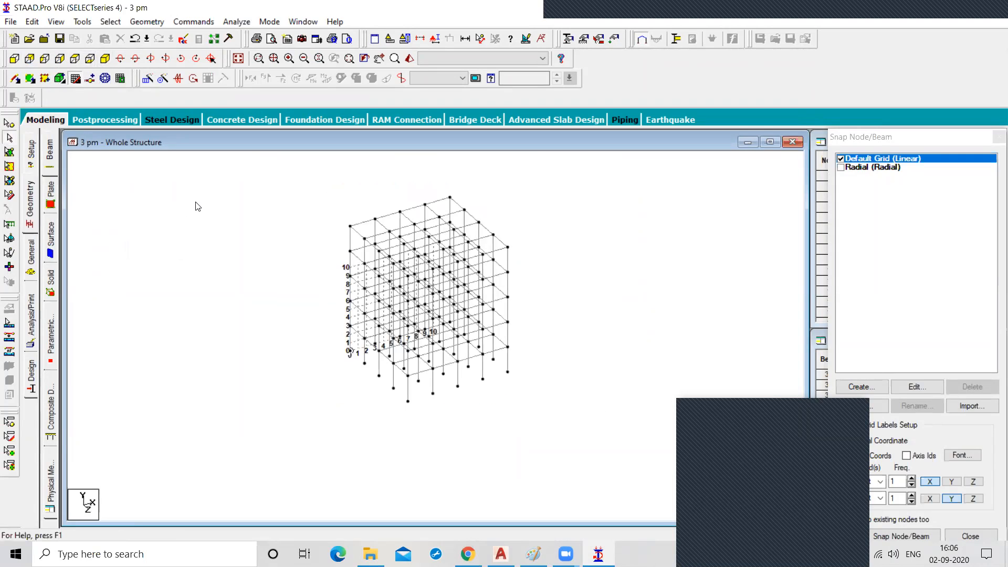